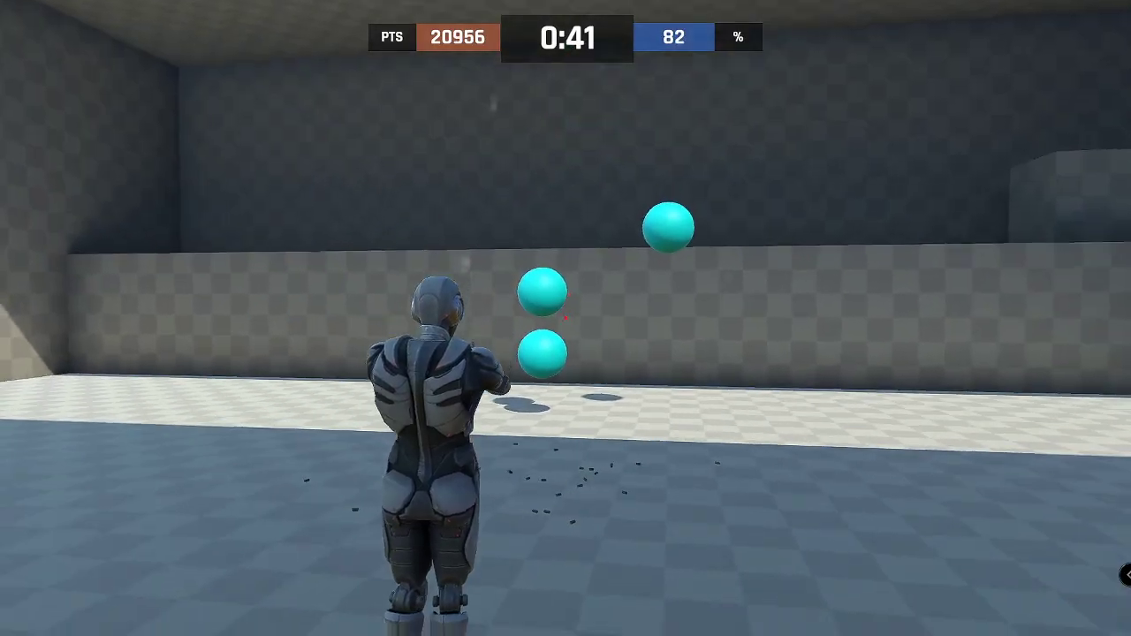
# - Shoot a rapid series of thirteen teal targets to push the round score past 29000
pyautogui.click(566, 318)
pyautogui.click(565, 318)
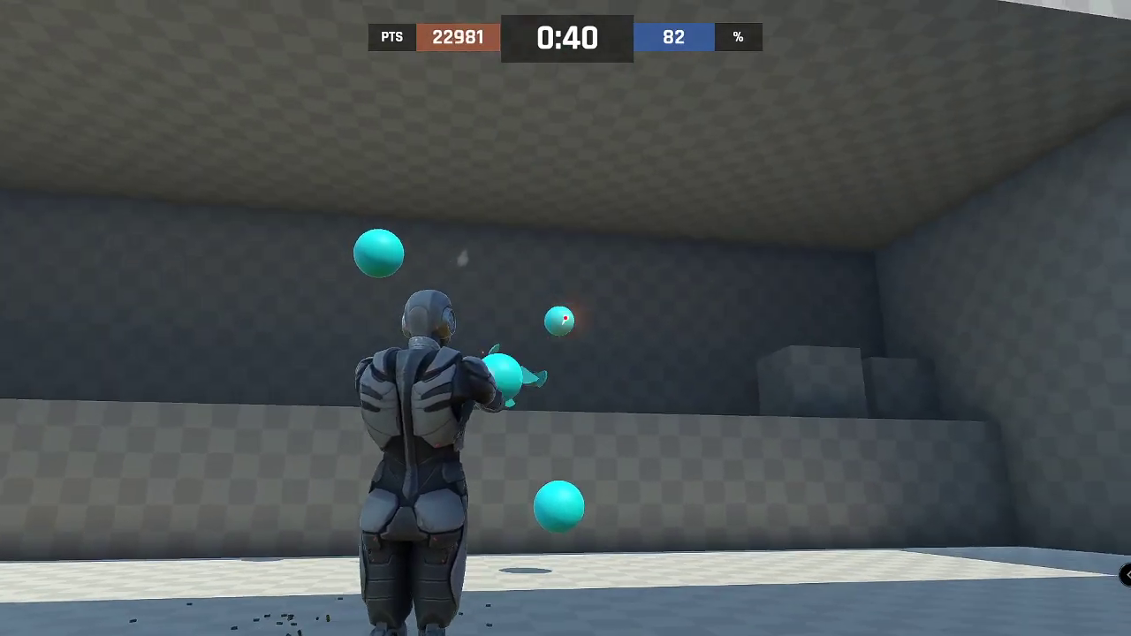
pyautogui.click(565, 319)
pyautogui.click(566, 318)
pyautogui.click(565, 318)
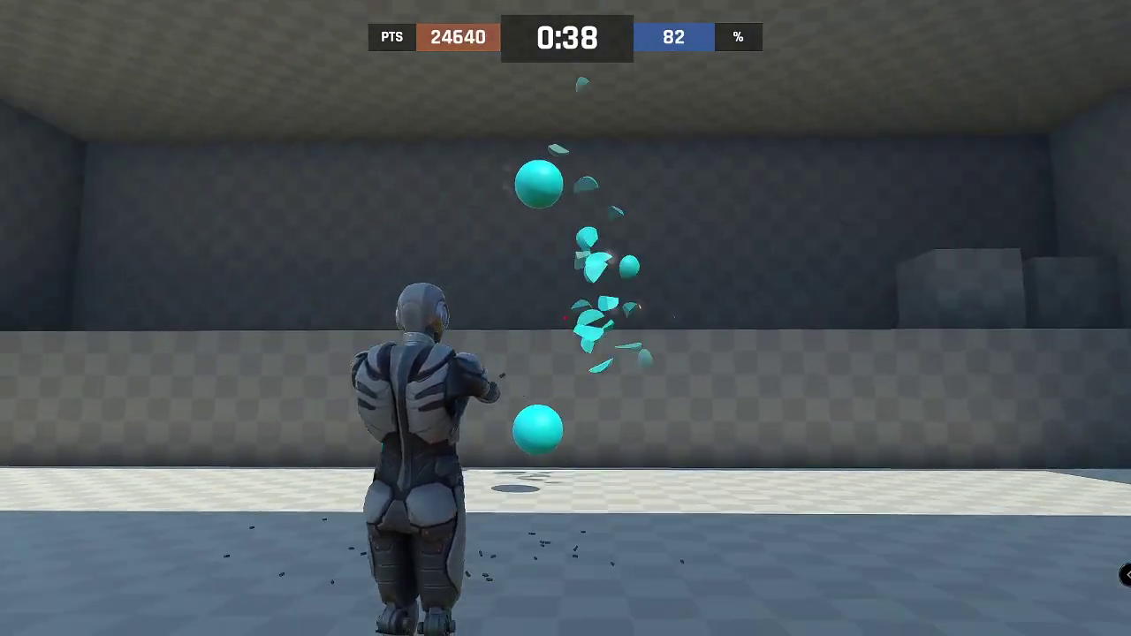
pyautogui.click(566, 318)
pyautogui.click(566, 318)
pyautogui.click(565, 318)
pyautogui.click(566, 318)
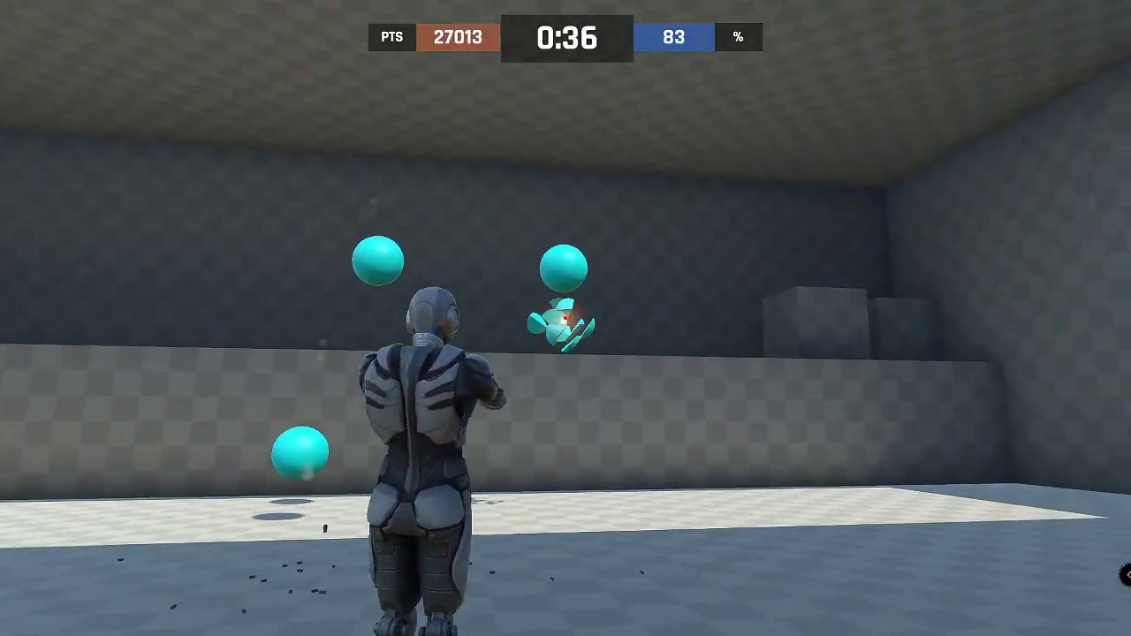
pyautogui.click(565, 318)
pyautogui.click(565, 318)
pyautogui.click(565, 318)
pyautogui.click(566, 318)
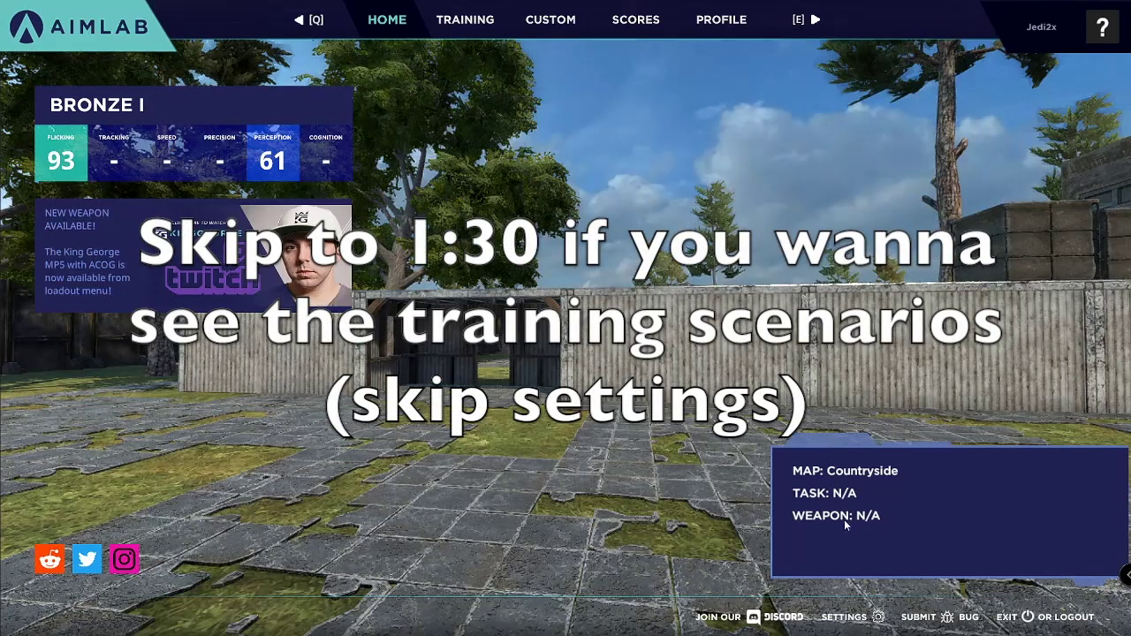
# - Browse the Keybinding, Game, Crosshair and Controls settings, then open the Use Settings From game list
pyautogui.click(846, 617)
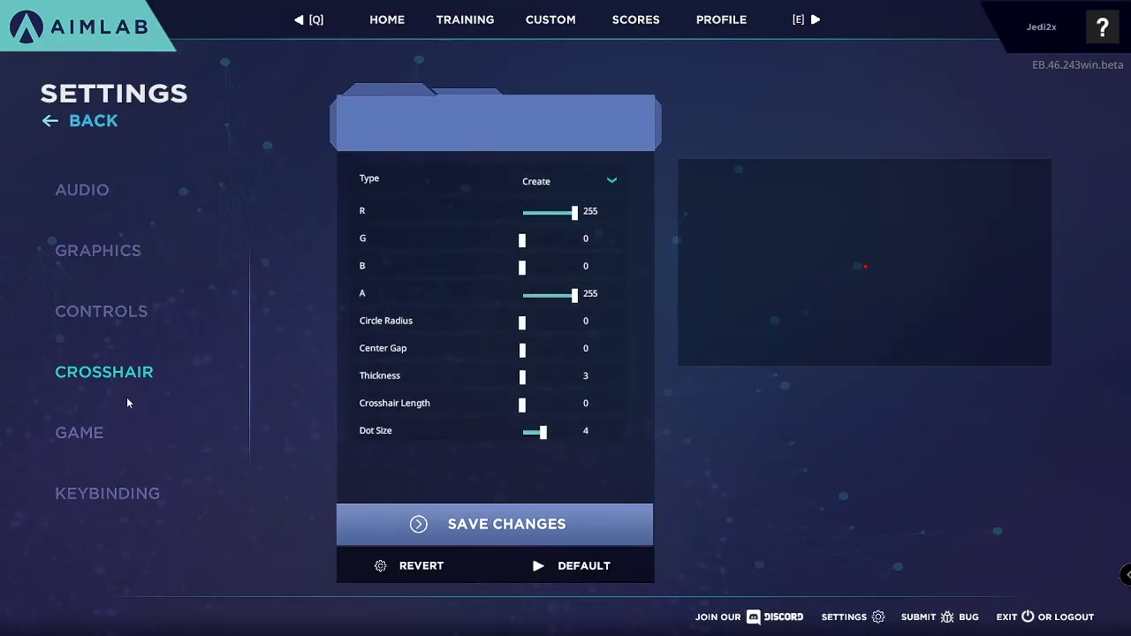
pyautogui.click(112, 493)
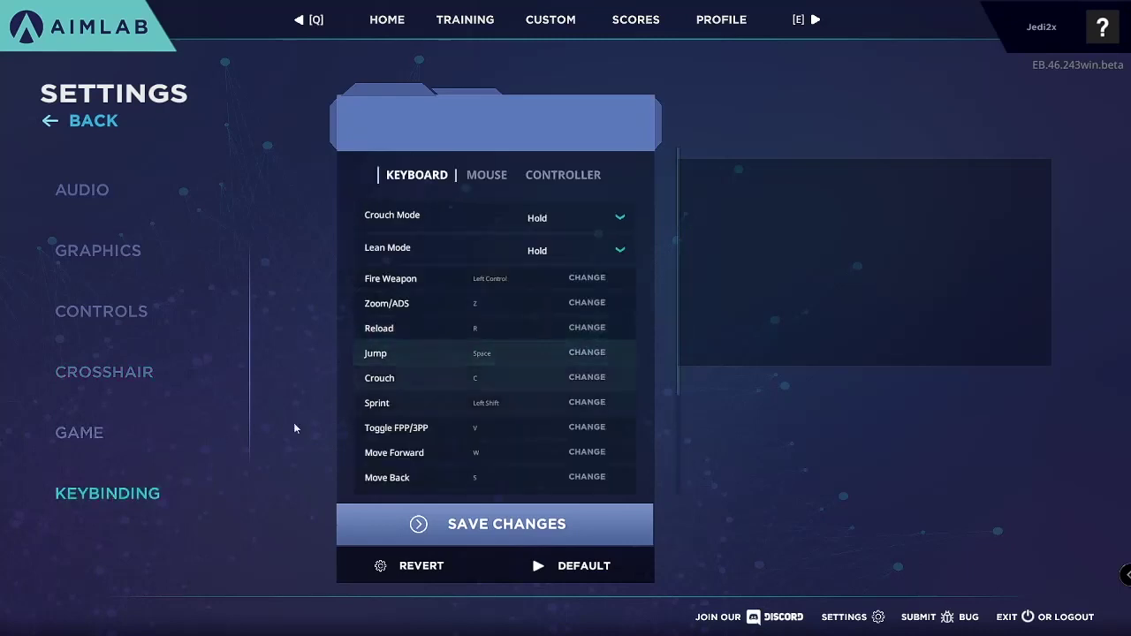
pyautogui.click(104, 437)
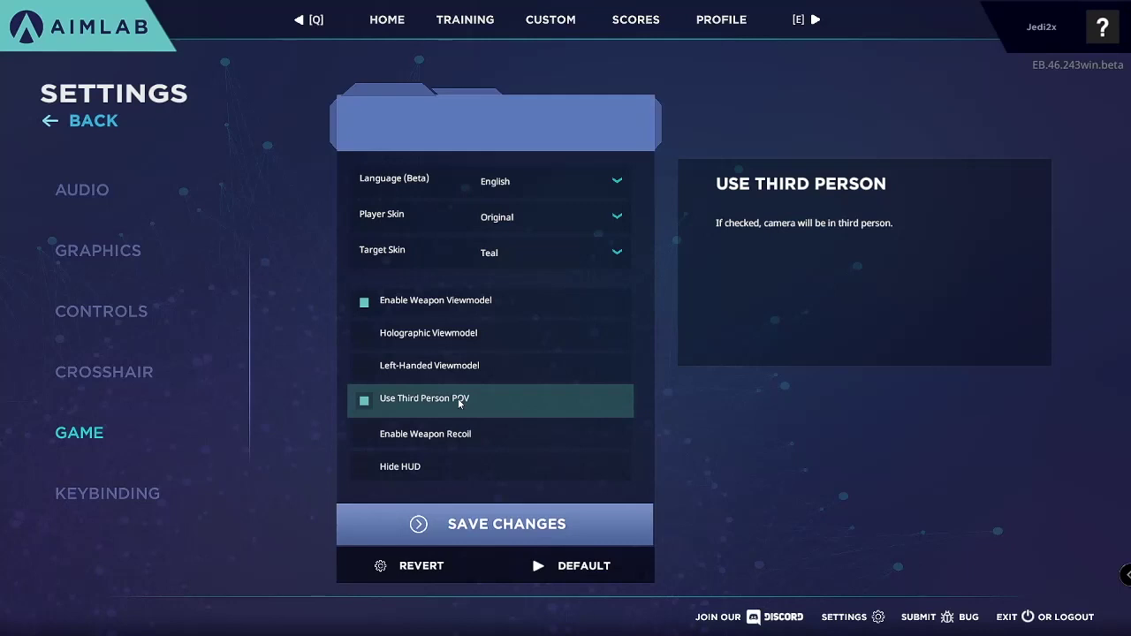
pyautogui.click(111, 370)
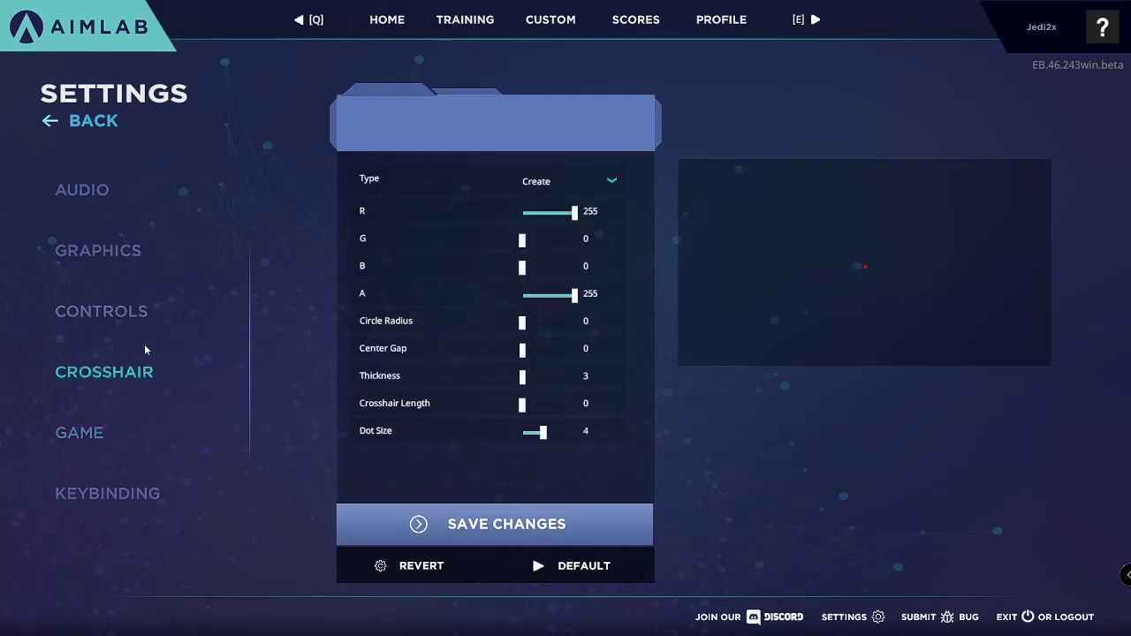
pyautogui.click(191, 319)
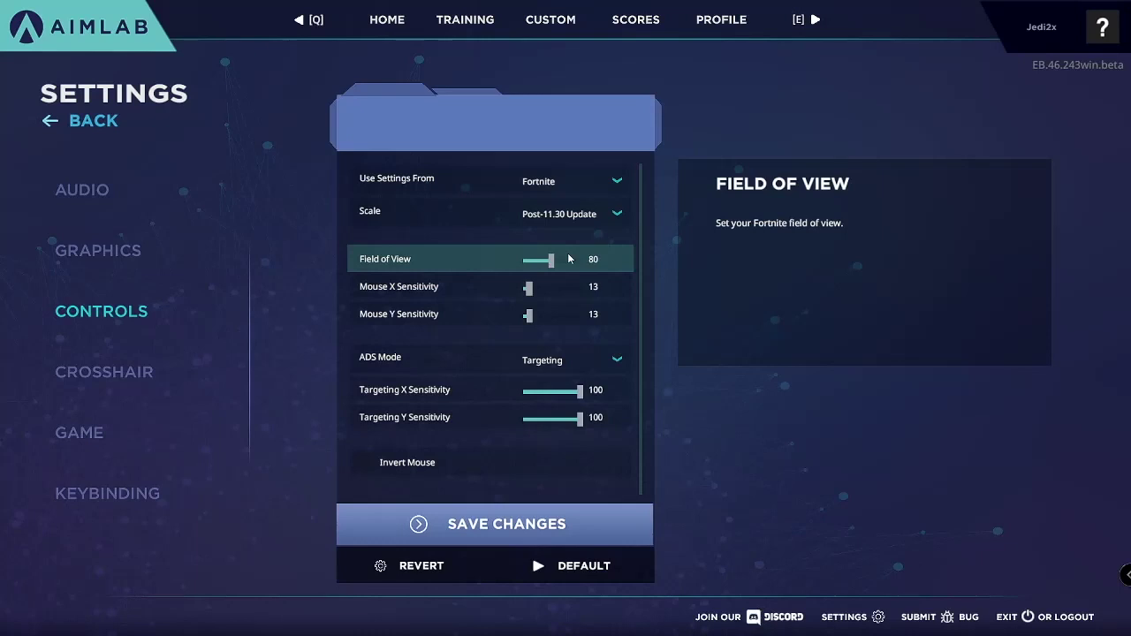
pyautogui.click(600, 181)
# - Keep Fortnite as the source game and switch the scale to Pre-11.30, then back to Post-11.30
pyautogui.scroll(-1, 570, 274)
pyautogui.scroll(4, 574, 300)
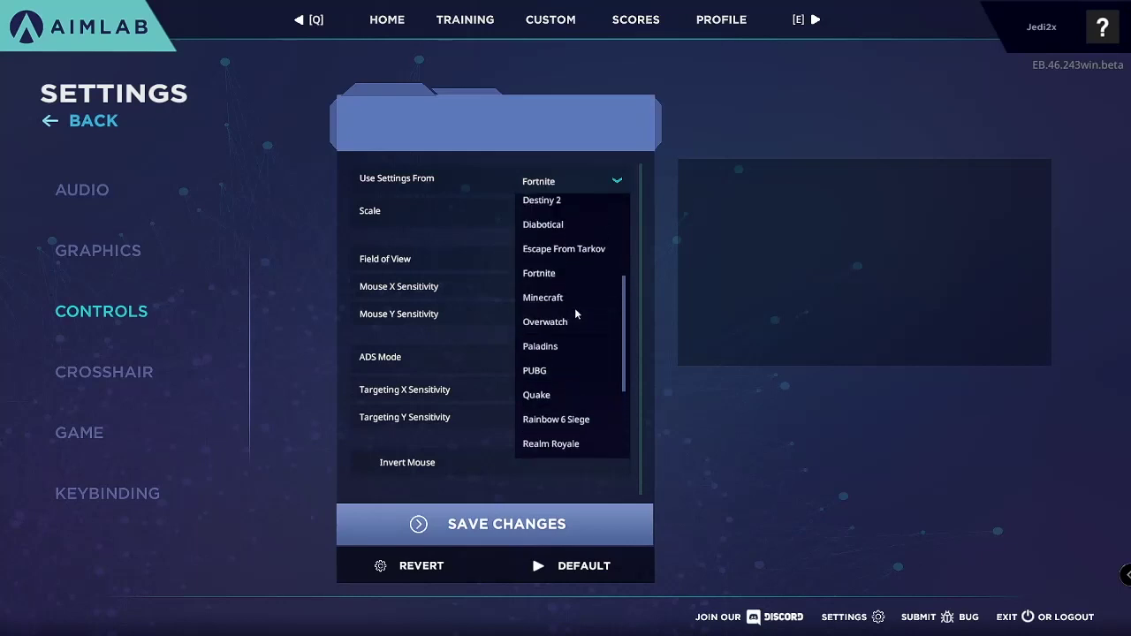
pyautogui.click(555, 282)
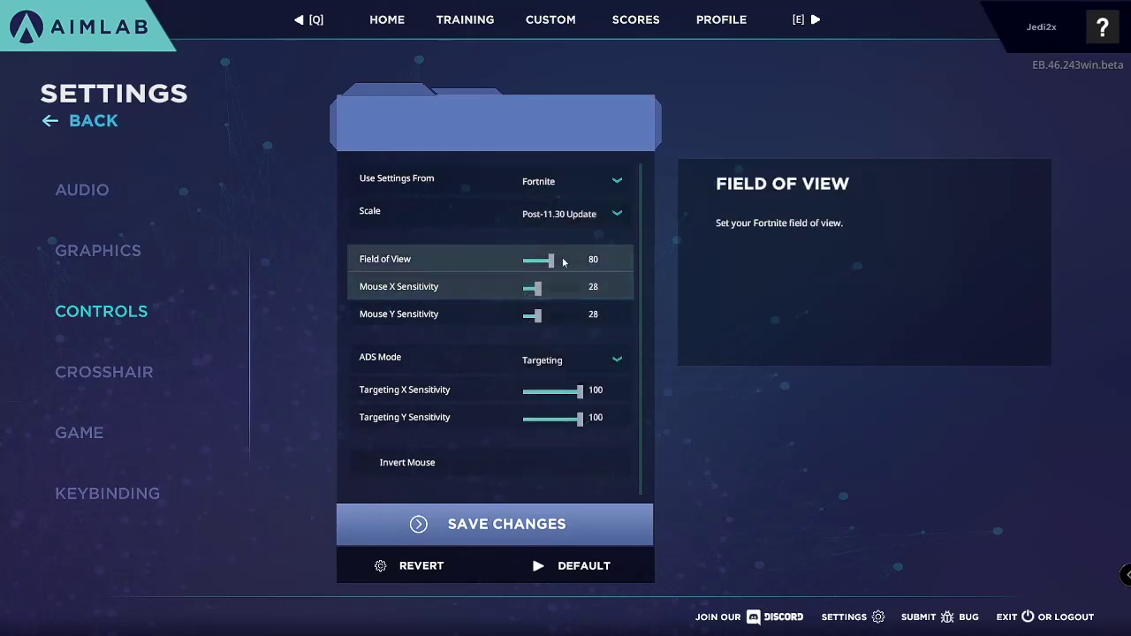
pyautogui.click(589, 215)
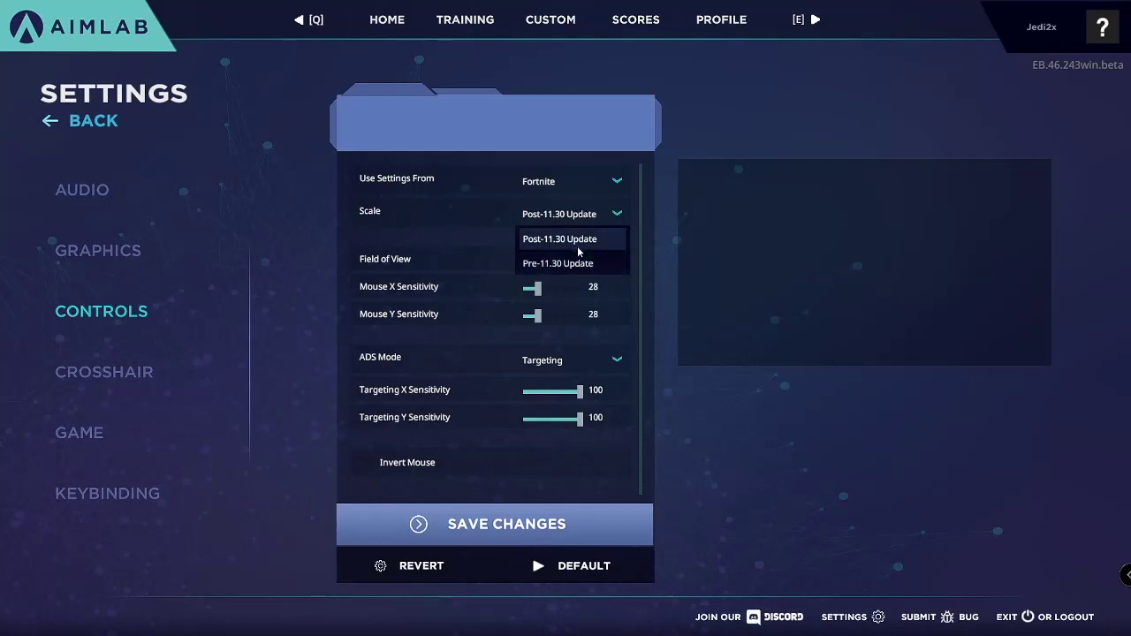
pyautogui.click(573, 264)
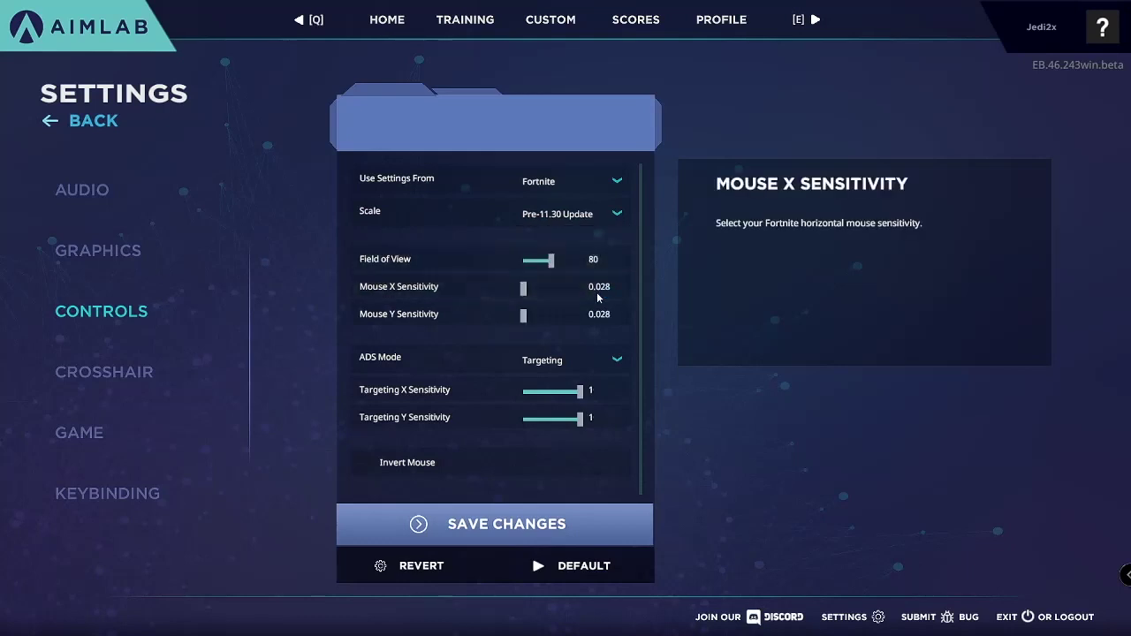
pyautogui.click(593, 223)
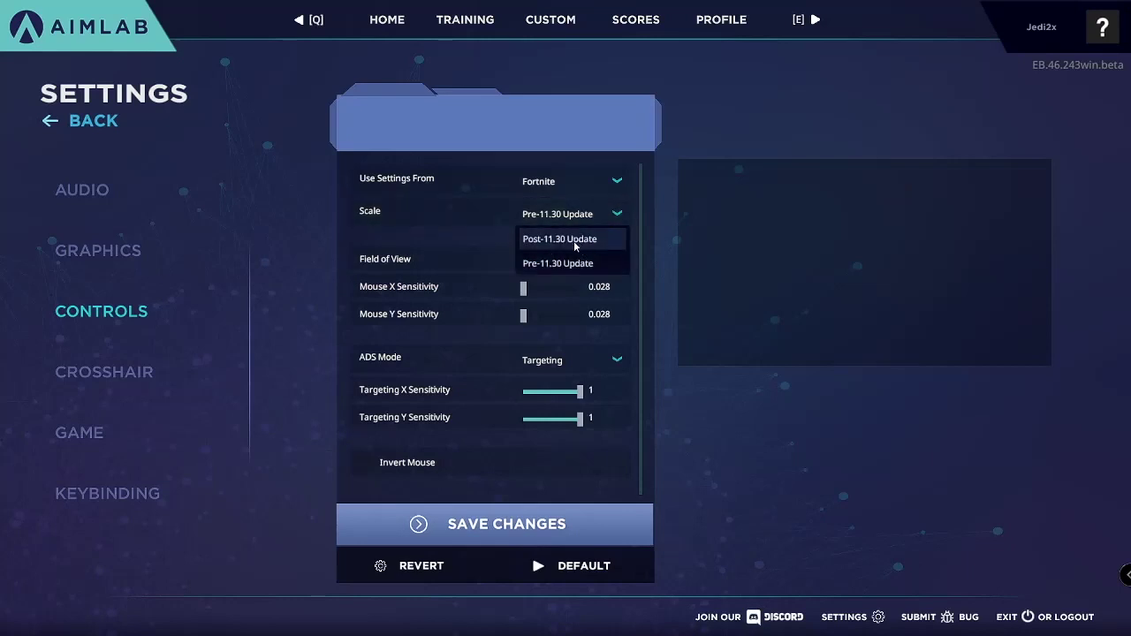
pyautogui.click(575, 240)
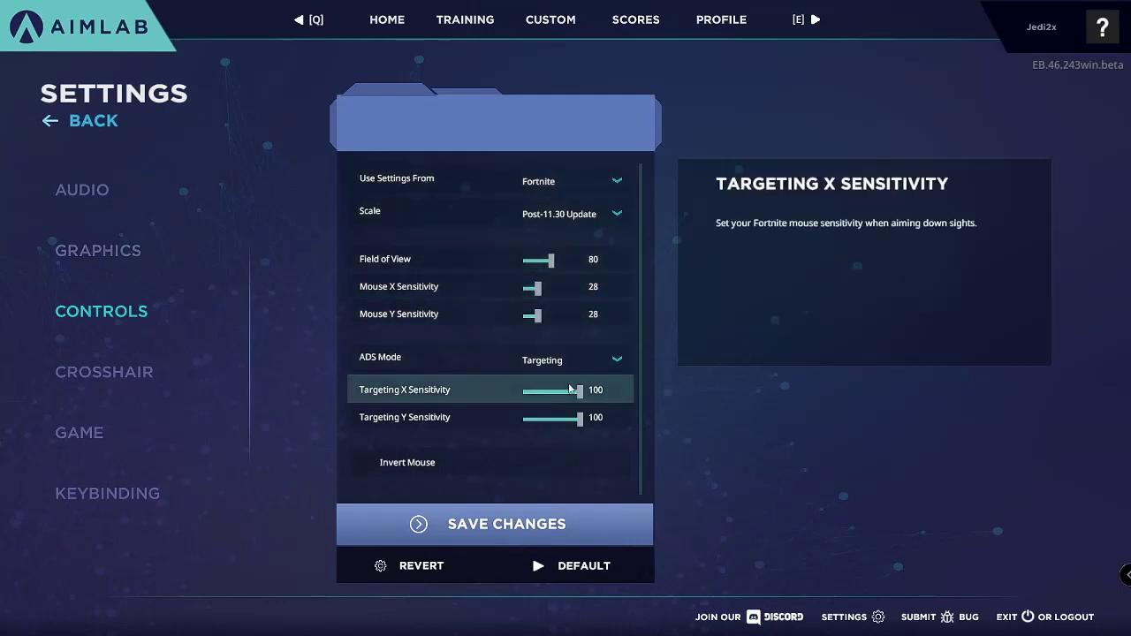
pyautogui.click(94, 254)
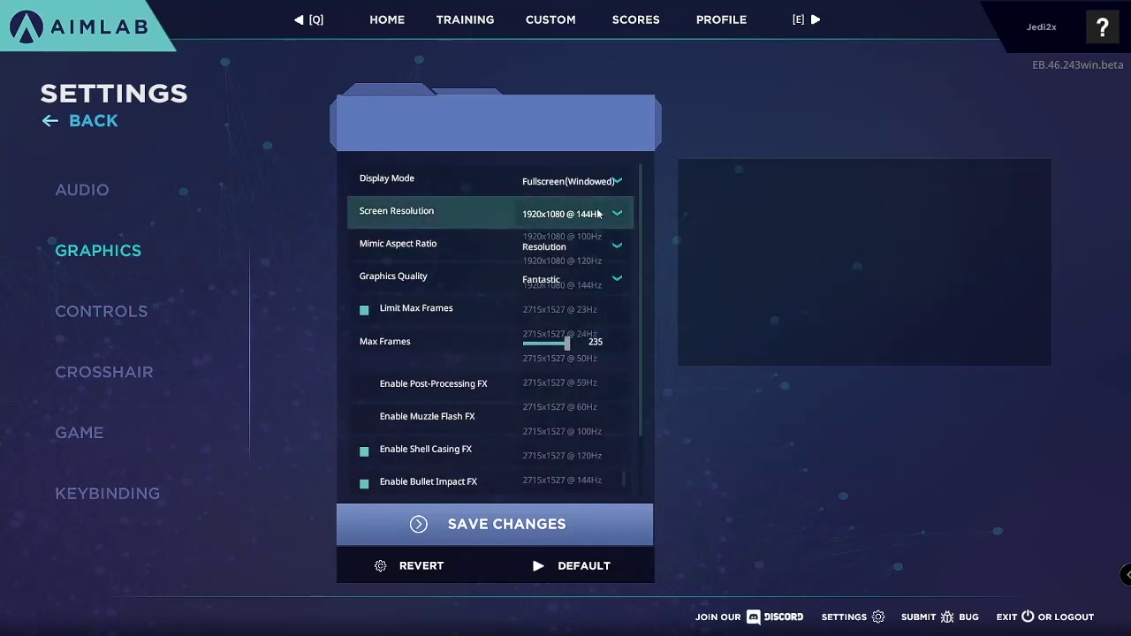
# - Scroll through the graphics options, exit the settings, and go to the Training page
pyautogui.scroll(-2, 535, 288)
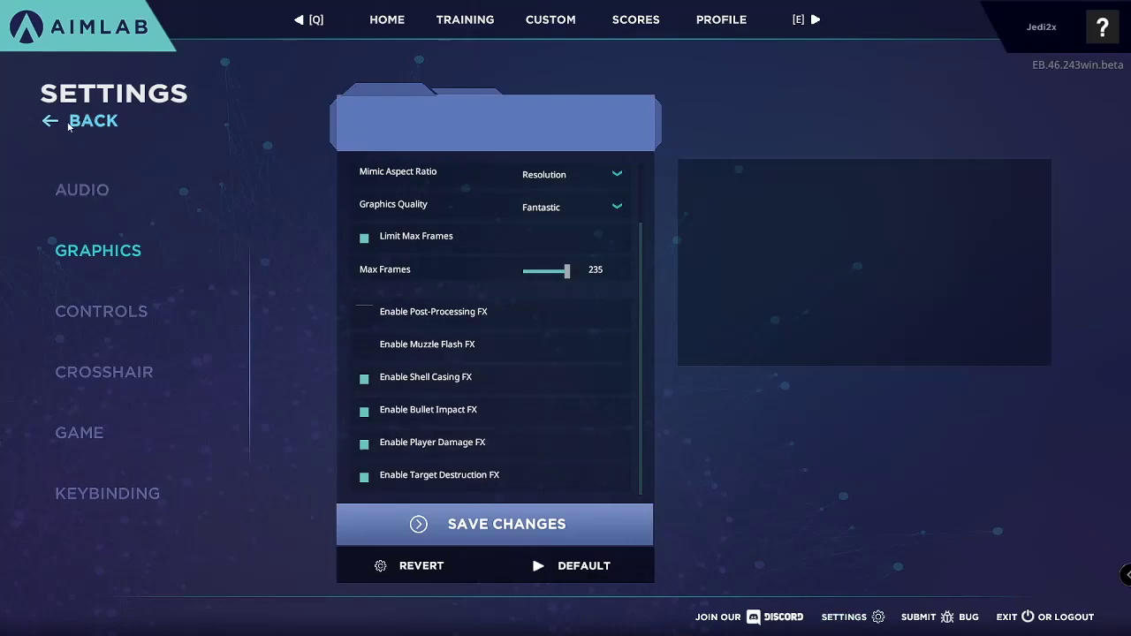
pyautogui.click(94, 121)
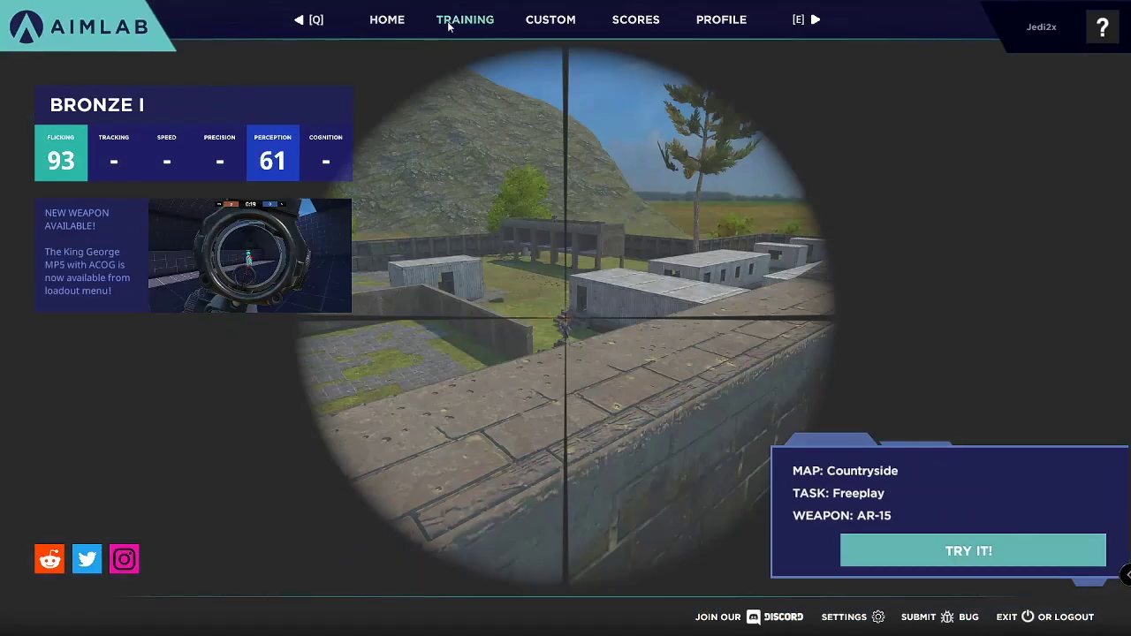
pyautogui.click(462, 20)
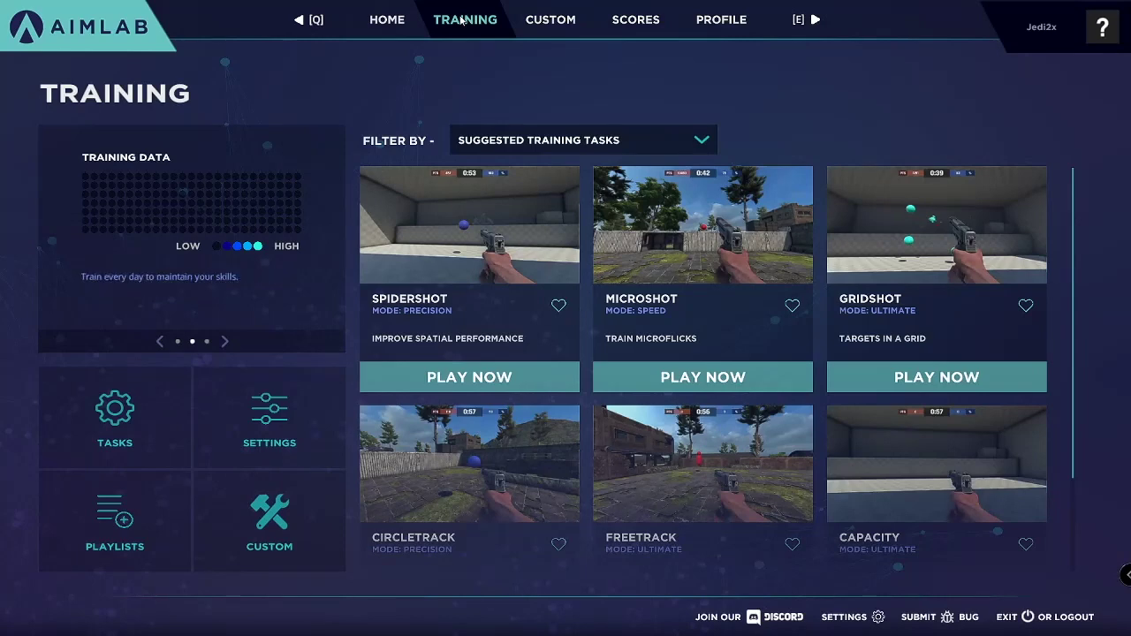
# - Scroll through the suggested tasks, then open the preset Tasks showing the Flicking category
pyautogui.scroll(-2, 702, 353)
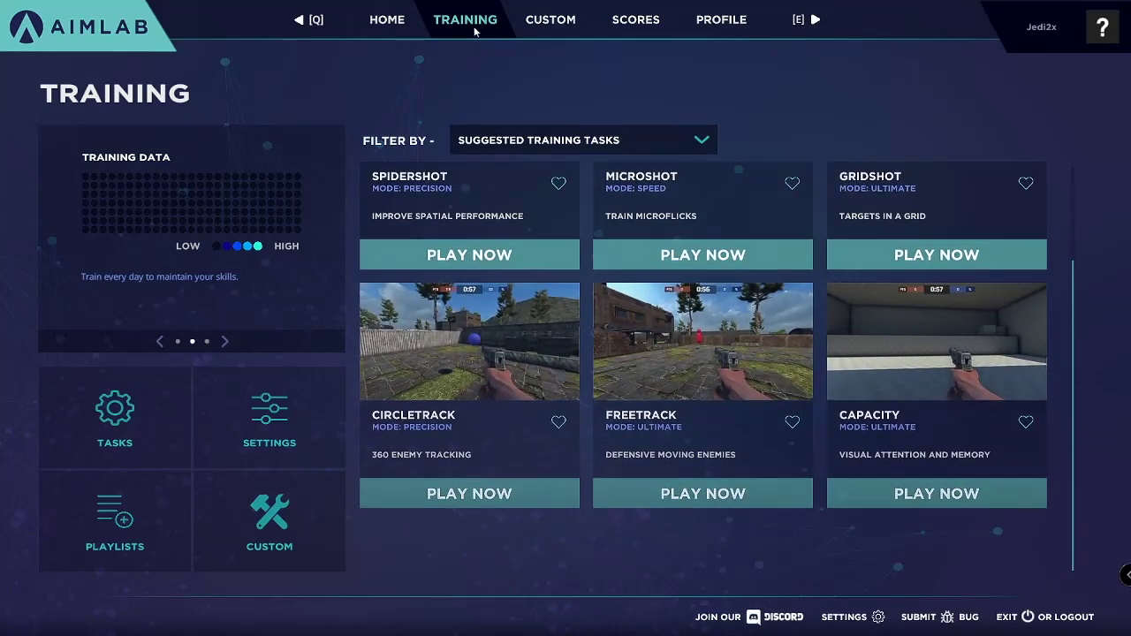
pyautogui.scroll(2, 622, 261)
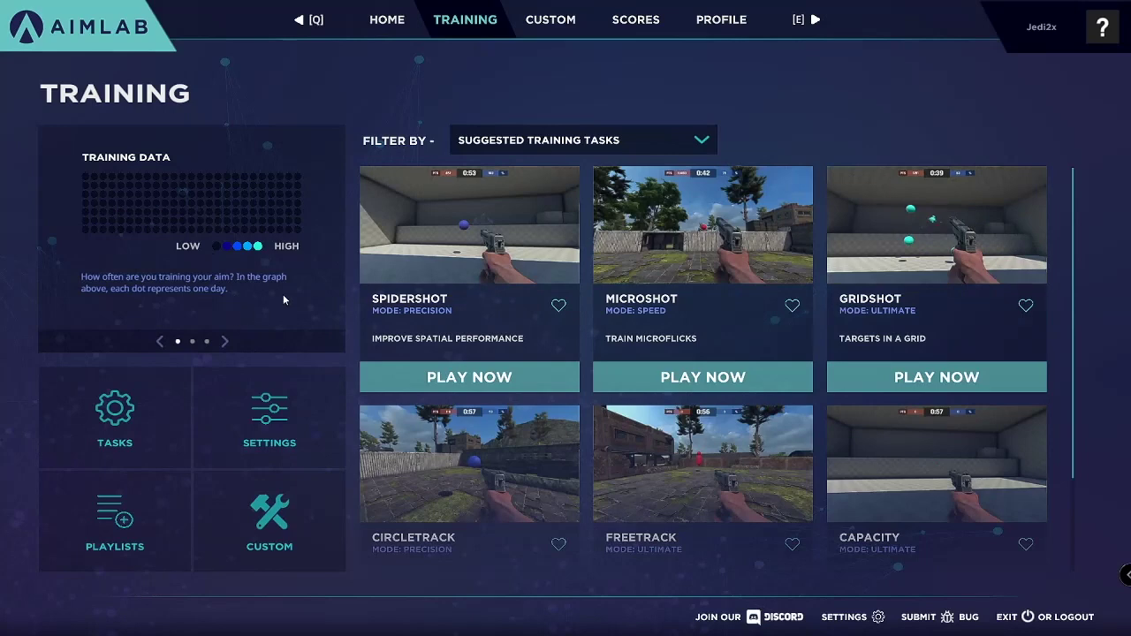
pyautogui.click(144, 404)
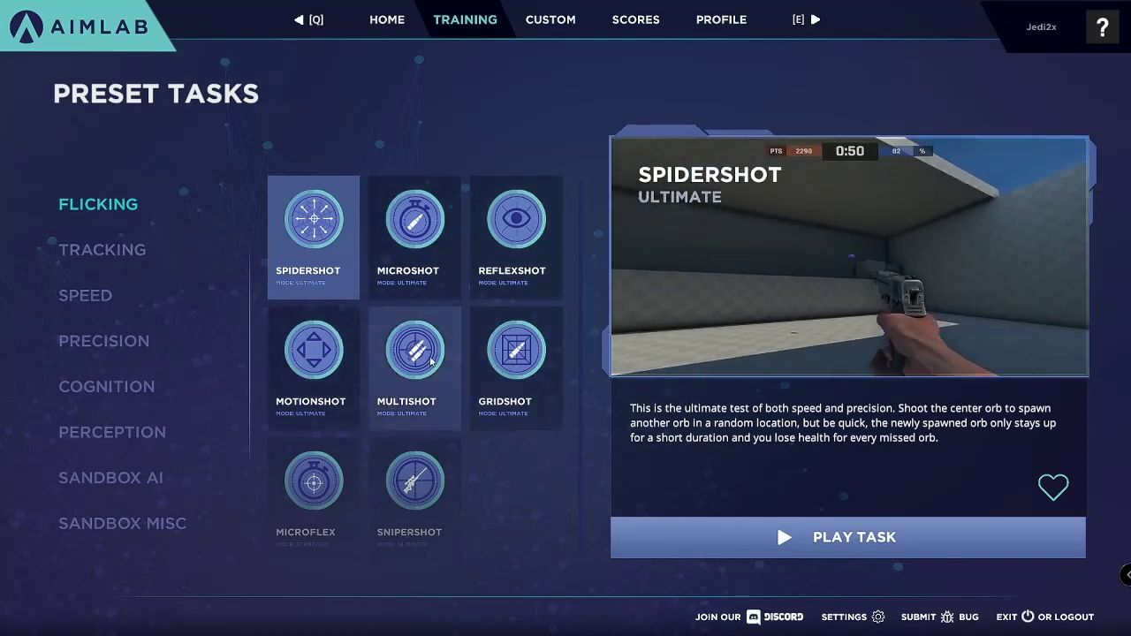
# - Preview Microshot and Gridshot, then switch to the Tracking category with Strafetrack Ultimate previewed
pyautogui.click(452, 276)
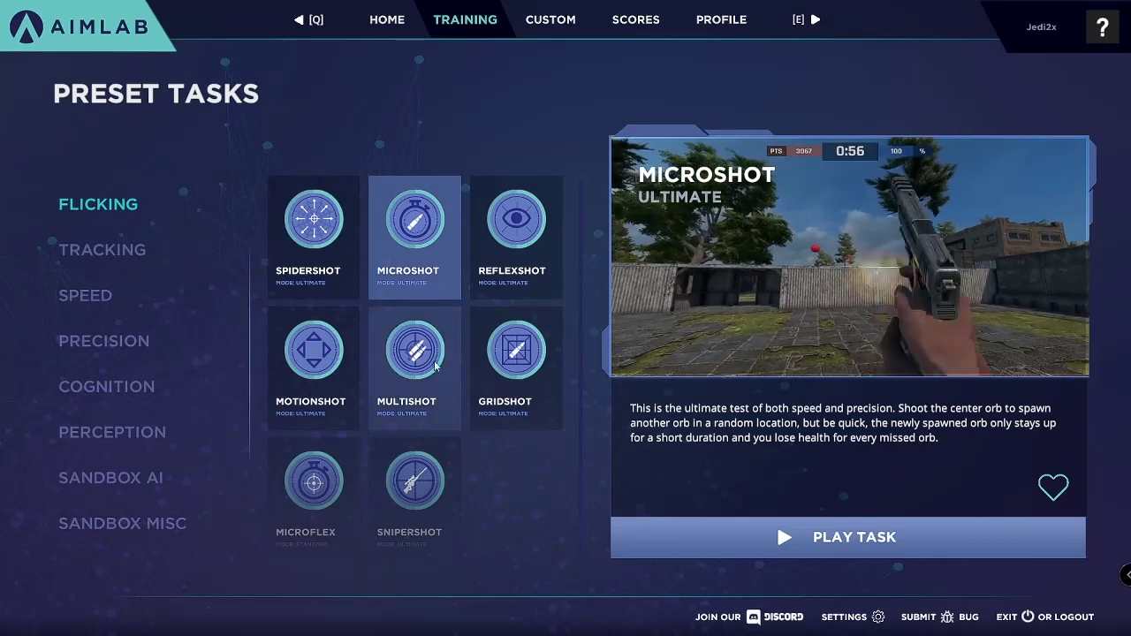
pyautogui.click(514, 366)
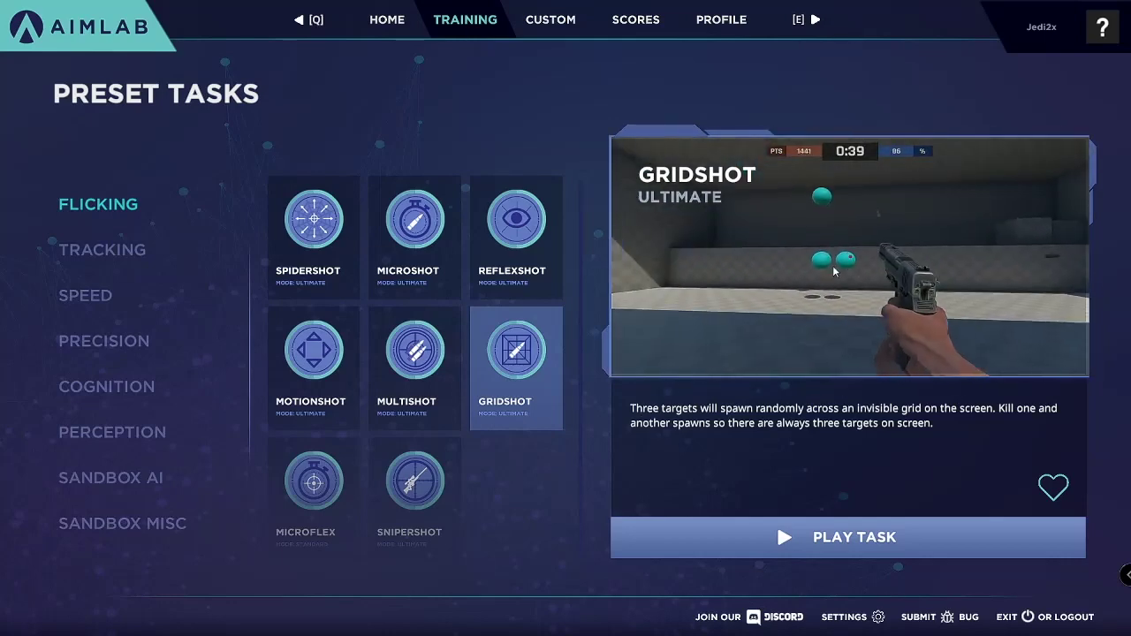
pyautogui.click(106, 250)
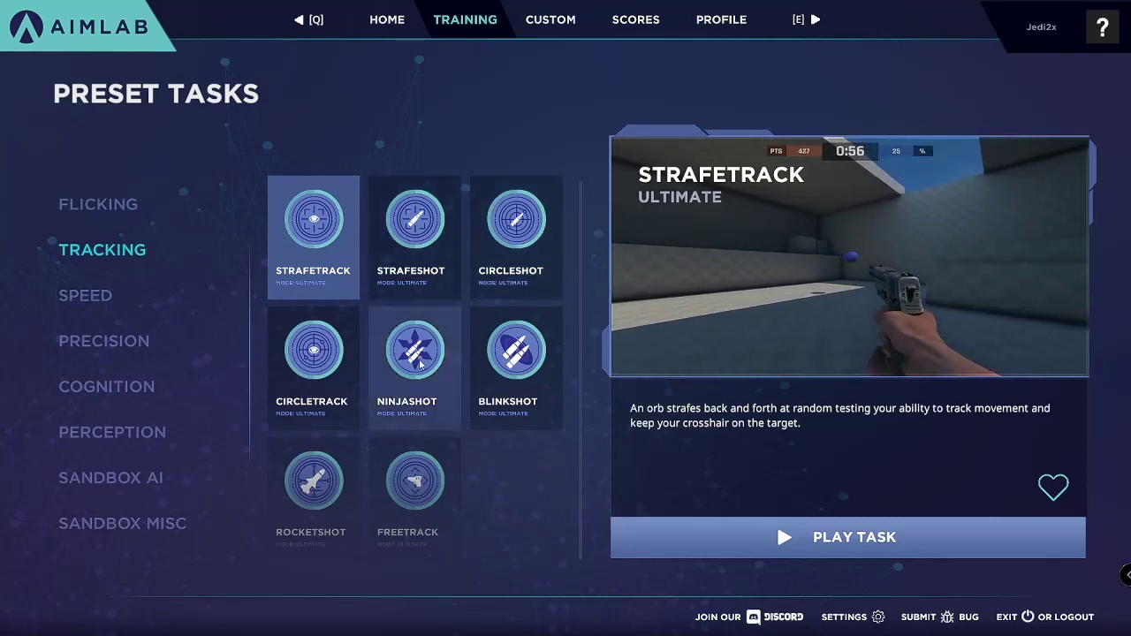
# - Preview Freetrack Ultimate, then switch to the Speed task category
pyautogui.click(393, 486)
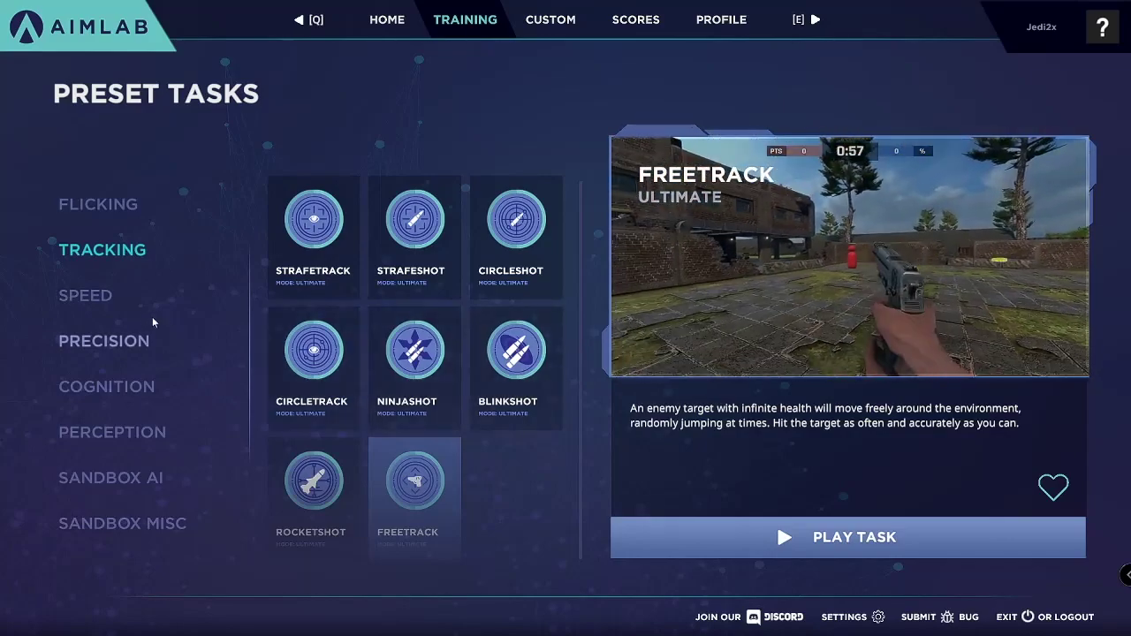
pyautogui.click(121, 299)
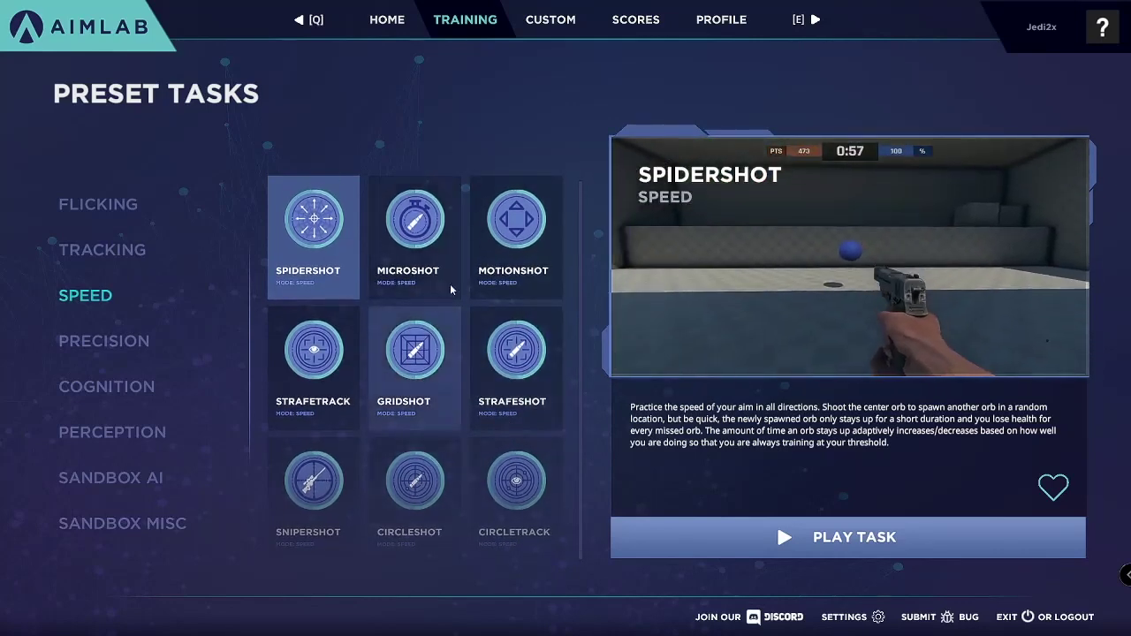
# - Preview Motionshot, Microshot, Spidershot and Strafeshot, then switch to the Precision category
pyautogui.click(484, 263)
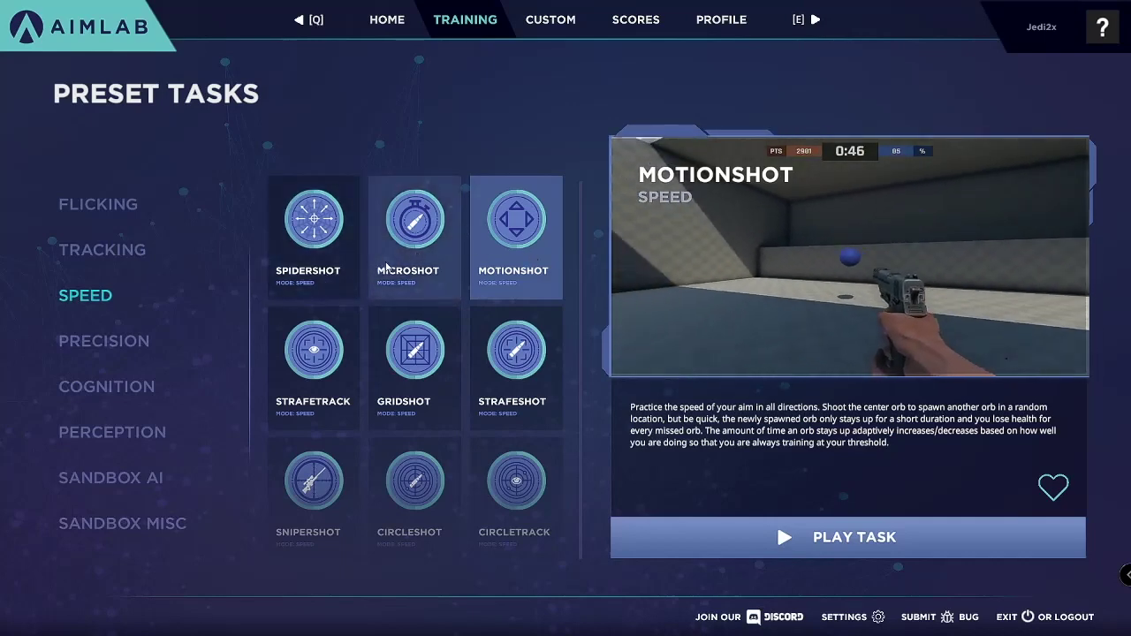
pyautogui.click(395, 265)
pyautogui.click(318, 265)
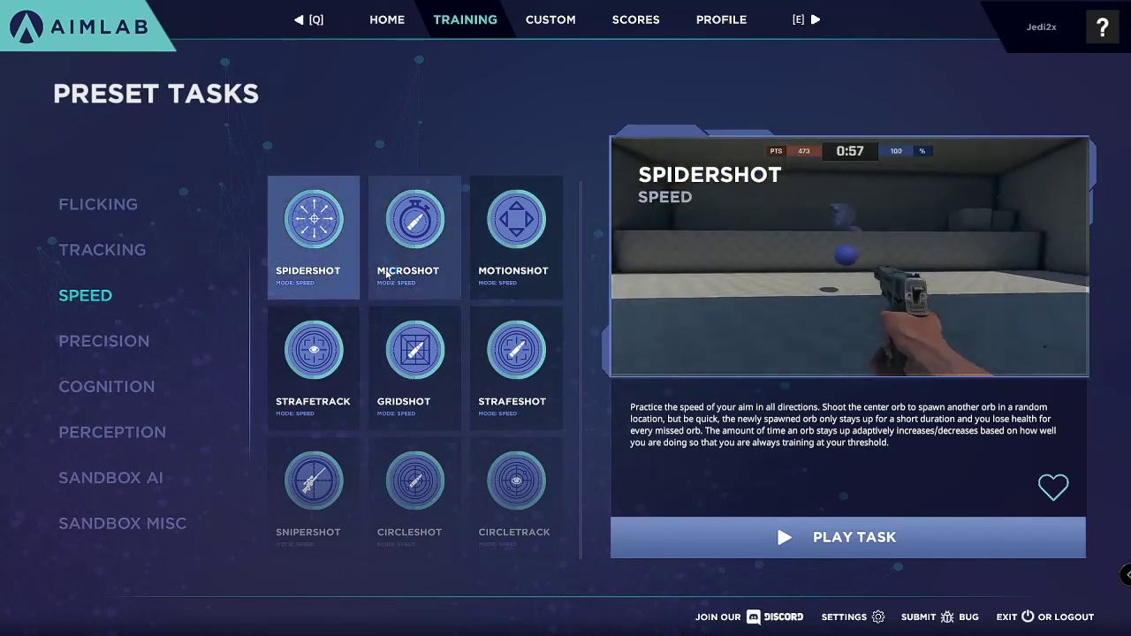
pyautogui.click(500, 382)
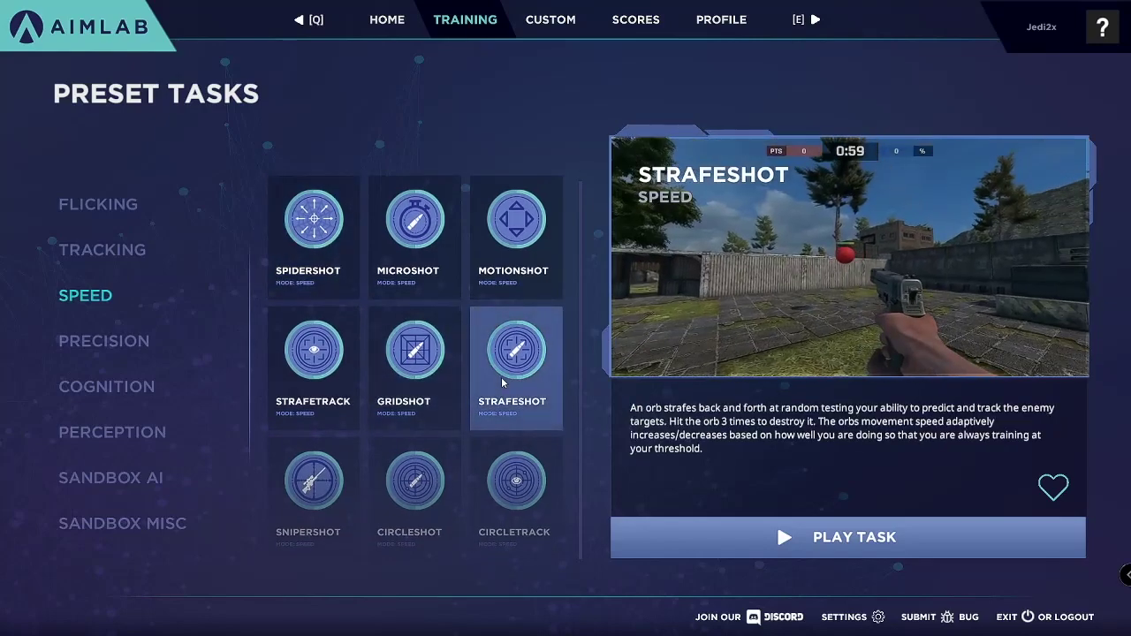
pyautogui.click(143, 340)
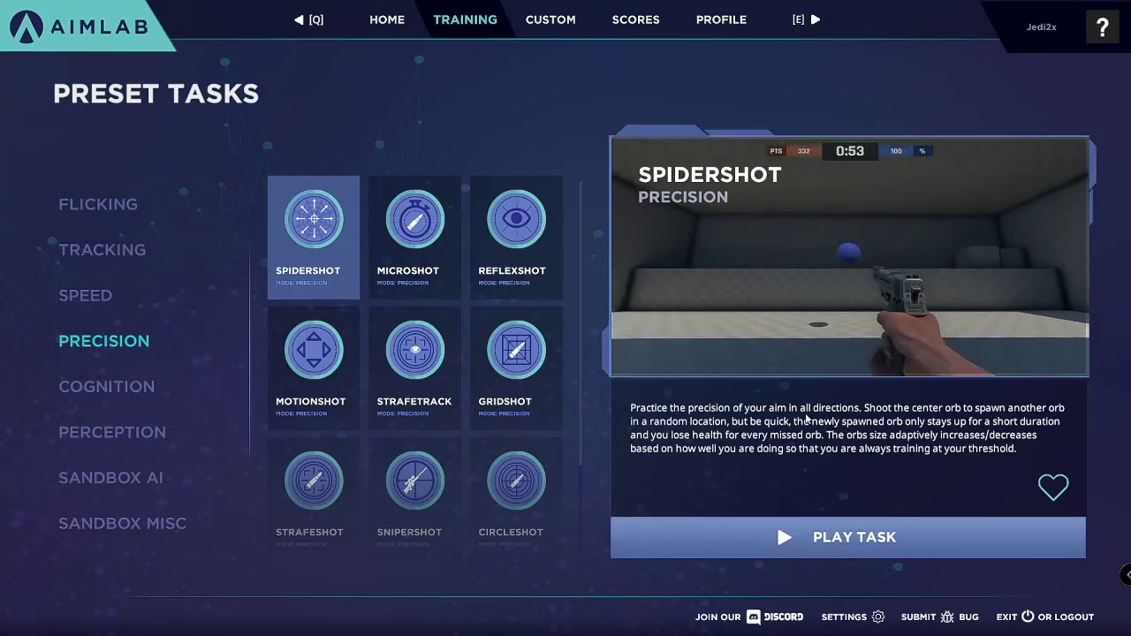
# - Preview the Precision Gridshot task, then show the Cognition tasks with Decisionshot Ultimate previewed
pyautogui.click(512, 366)
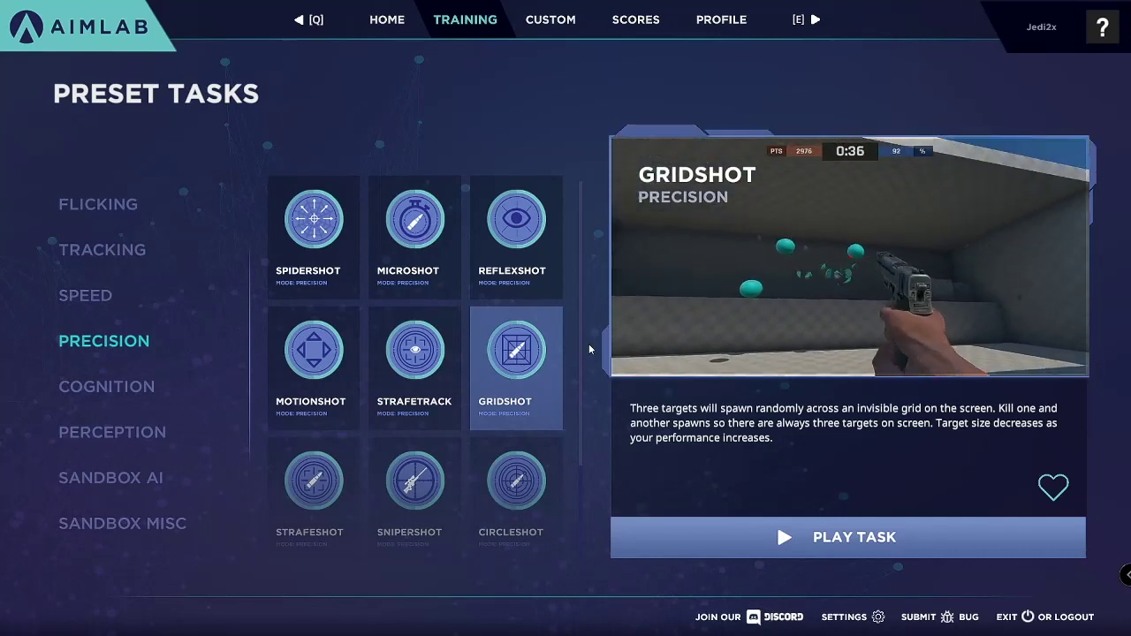
pyautogui.click(42, 391)
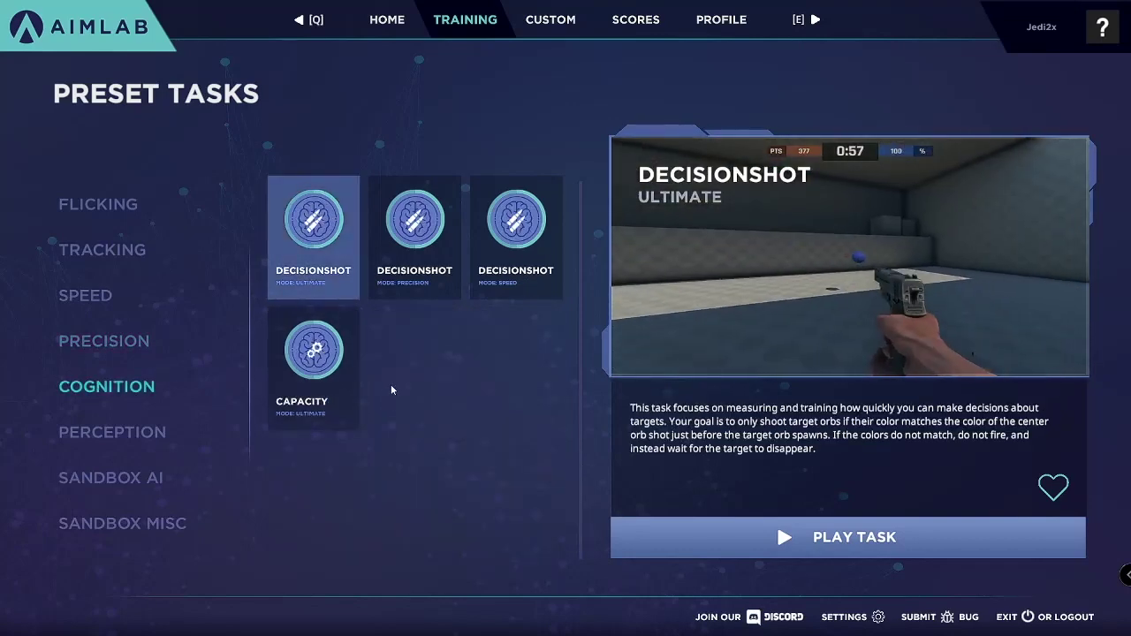
# - Preview Perception's Audiospatial 8, view the Sandbox AI tasks, then go to the Custom page
pyautogui.click(125, 434)
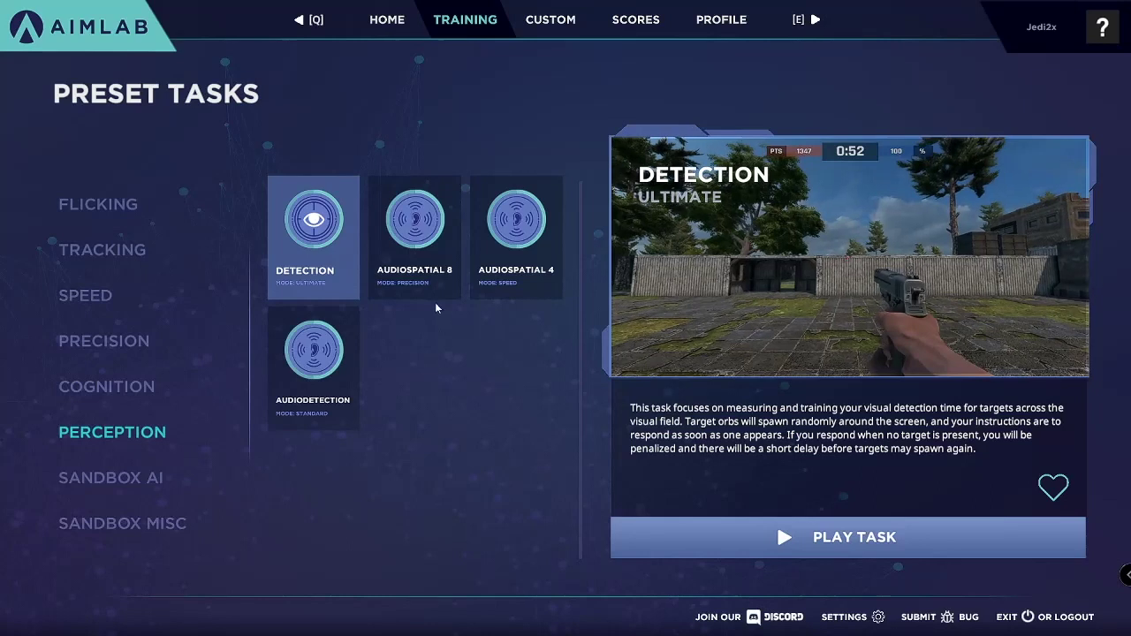
pyautogui.click(454, 255)
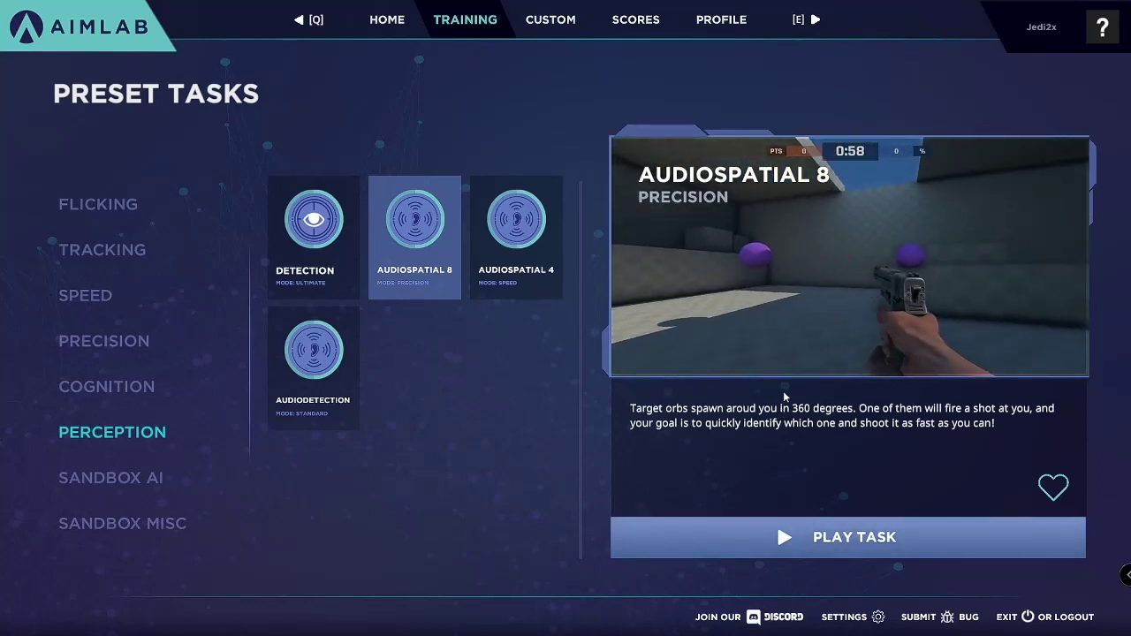
pyautogui.click(121, 478)
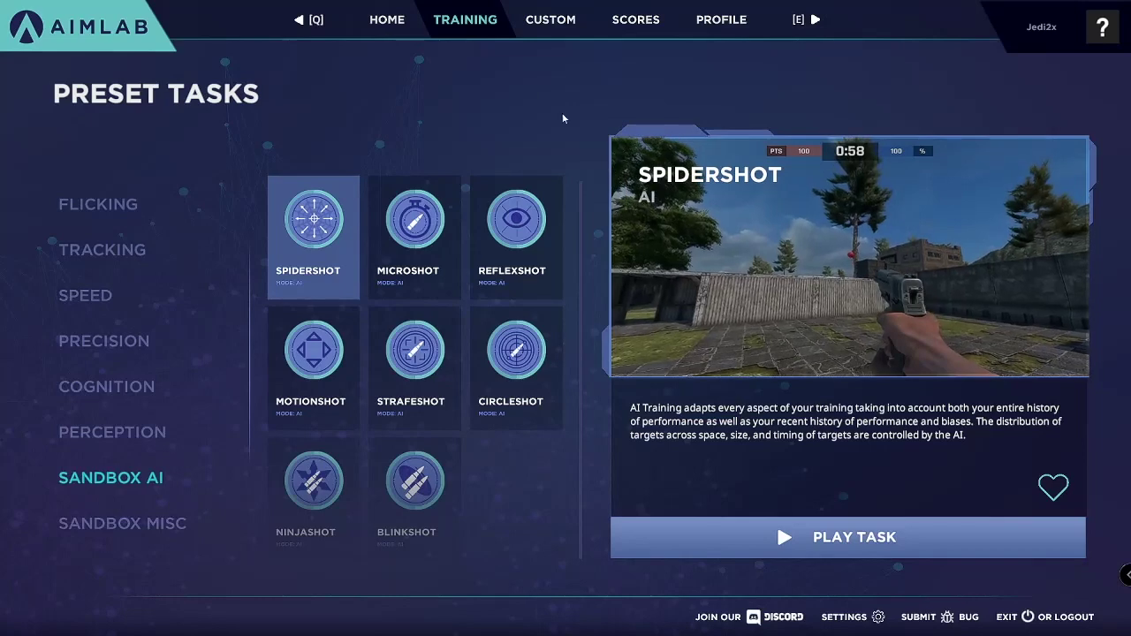
pyautogui.click(551, 20)
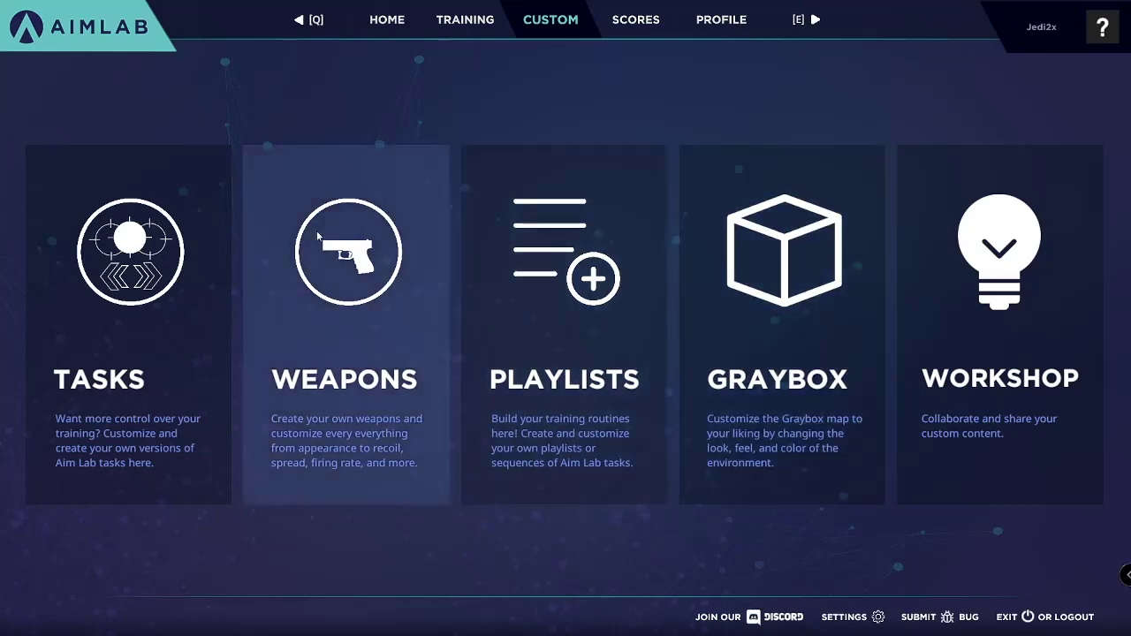
# - Choose Microshot in Custom Tasks and open its Task Customization page (9mm, Graybox)
pyautogui.click(184, 280)
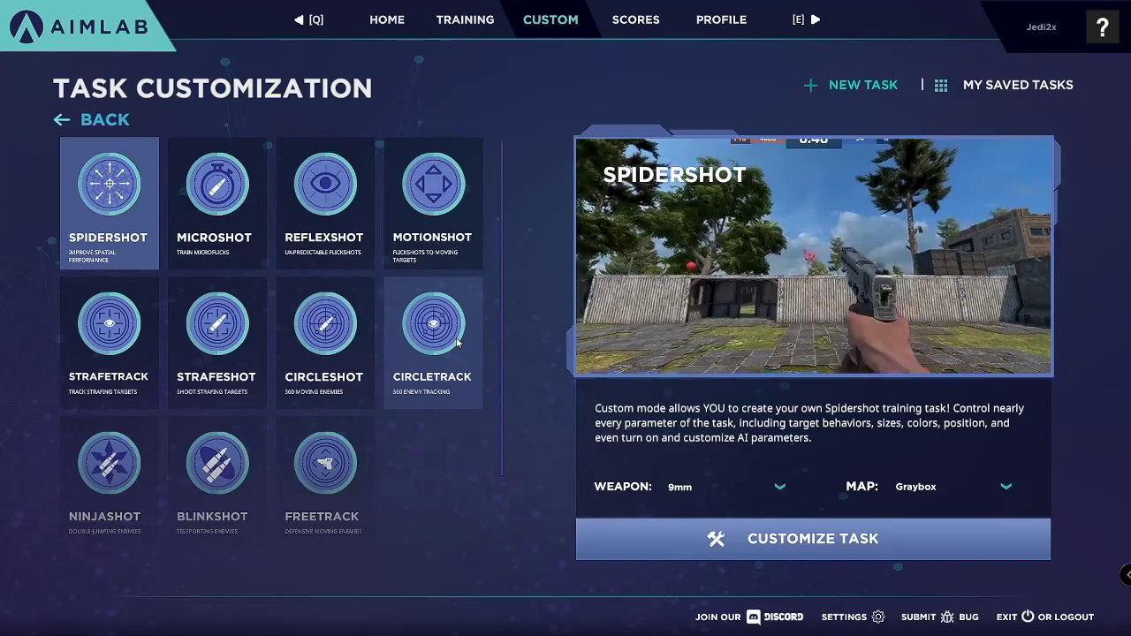
pyautogui.click(251, 221)
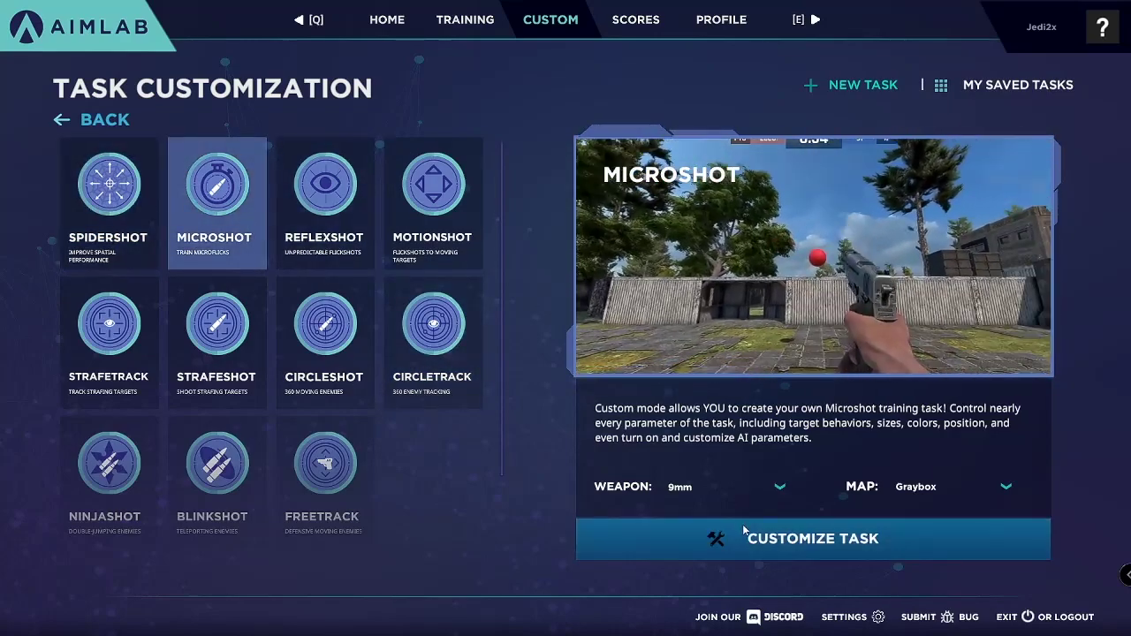
pyautogui.click(750, 538)
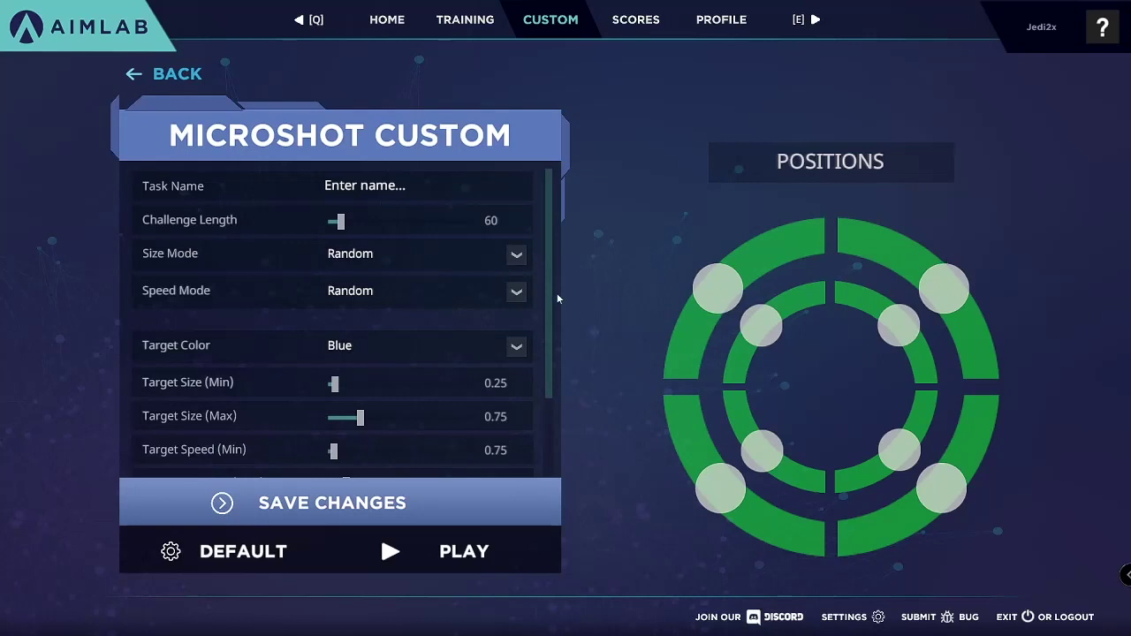
# - Set the Challenge Length slider to 77 and keep Size Mode on Random
pyautogui.moveTo(339, 223); pyautogui.dragTo(394, 232)
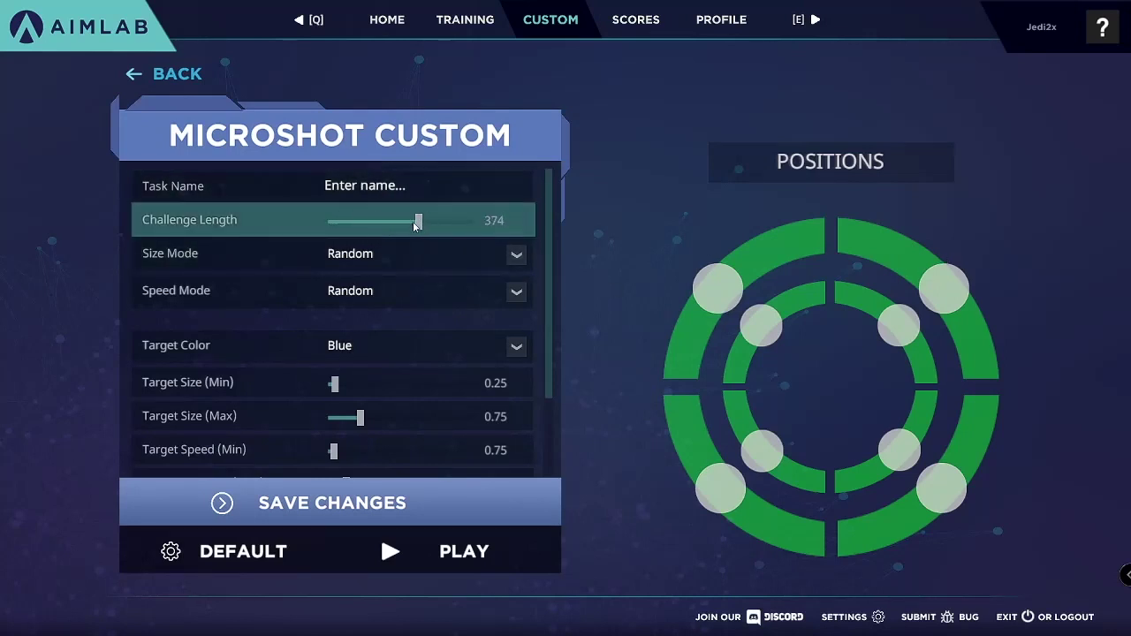
pyautogui.moveTo(347, 225); pyautogui.dragTo(344, 224)
pyautogui.click(431, 250)
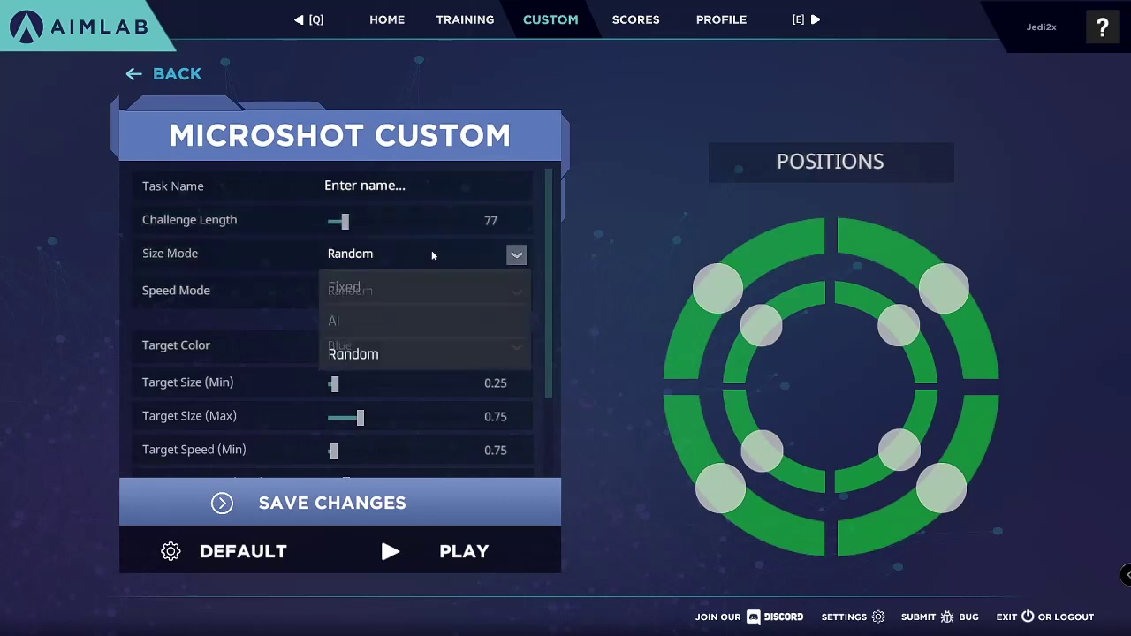
pyautogui.click(399, 253)
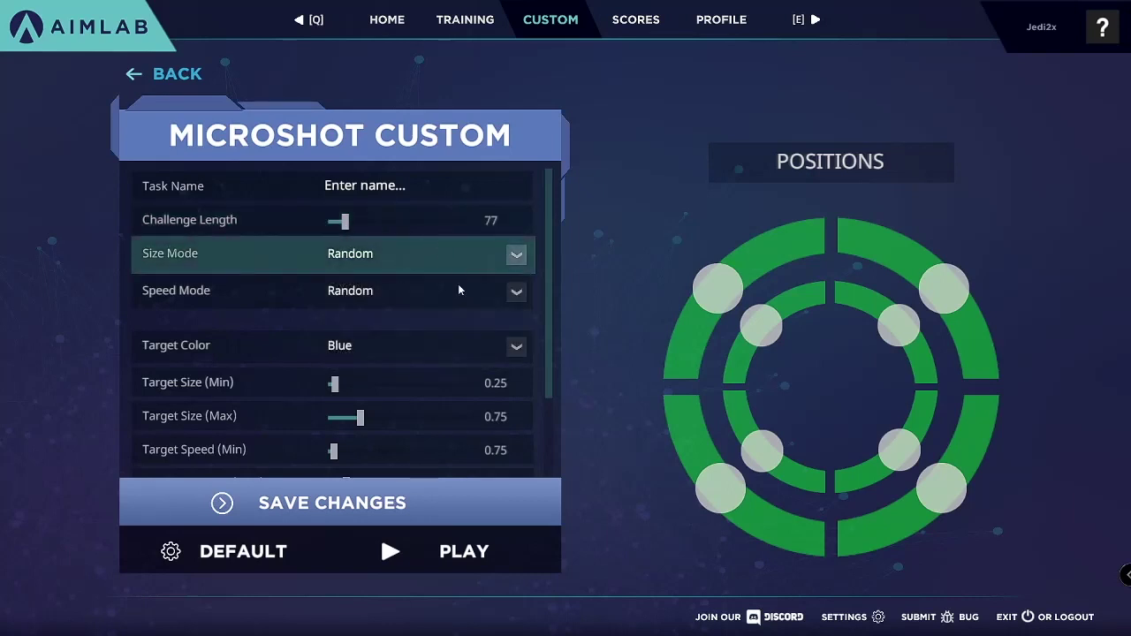
# - Adjust the target size sliders to Min 0.18053 and Max 0.58792
pyautogui.scroll(-1, 456, 327)
pyautogui.scroll(-3, 451, 318)
pyautogui.scroll(2, 450, 320)
pyautogui.scroll(-1, 424, 299)
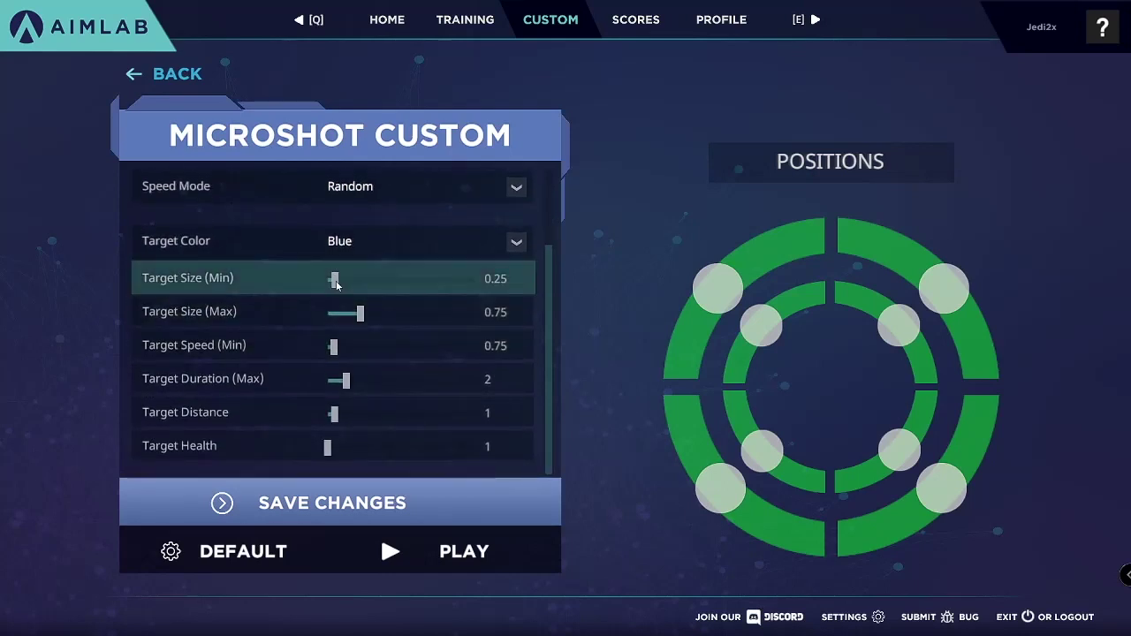
pyautogui.moveTo(336, 283); pyautogui.dragTo(346, 283)
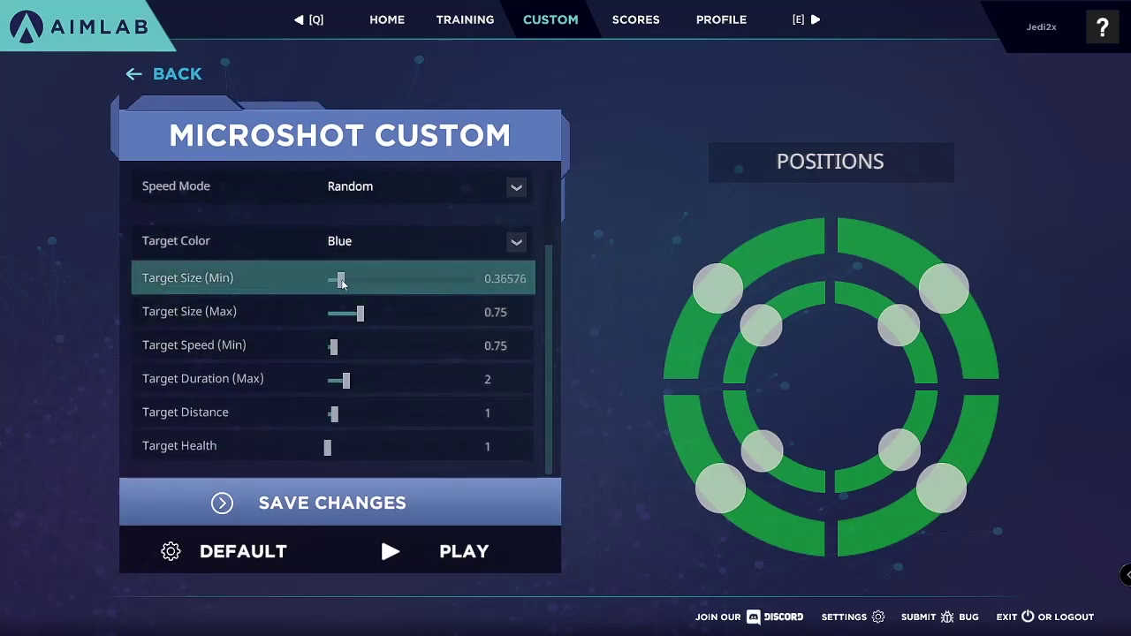
pyautogui.moveTo(338, 280); pyautogui.dragTo(331, 277)
pyautogui.click(359, 312)
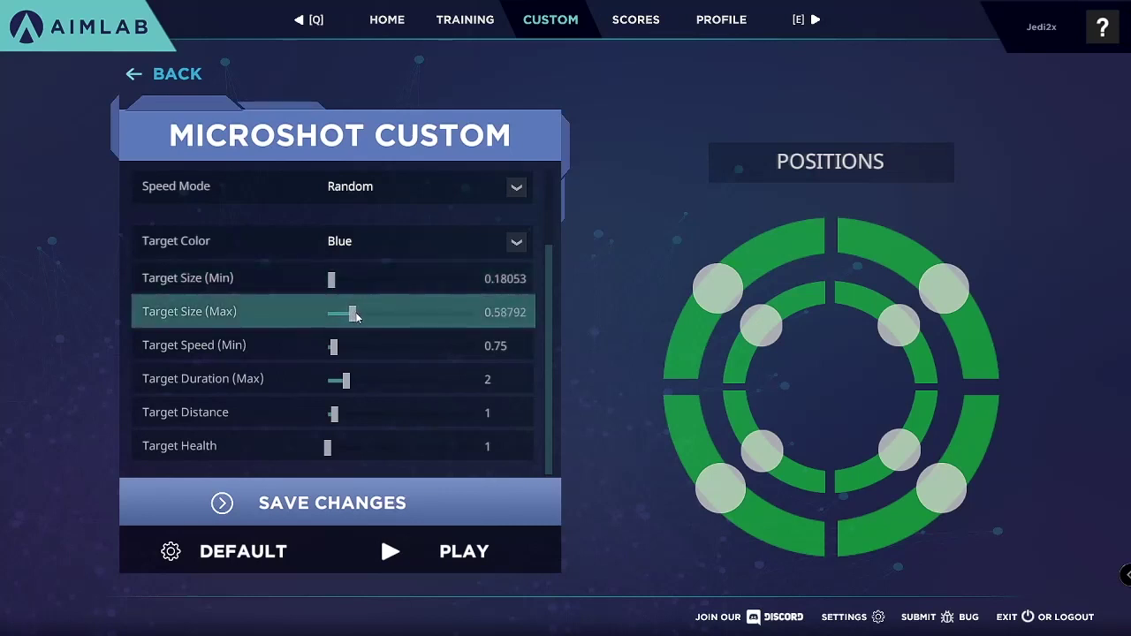
pyautogui.moveTo(351, 312); pyautogui.dragTo(360, 312)
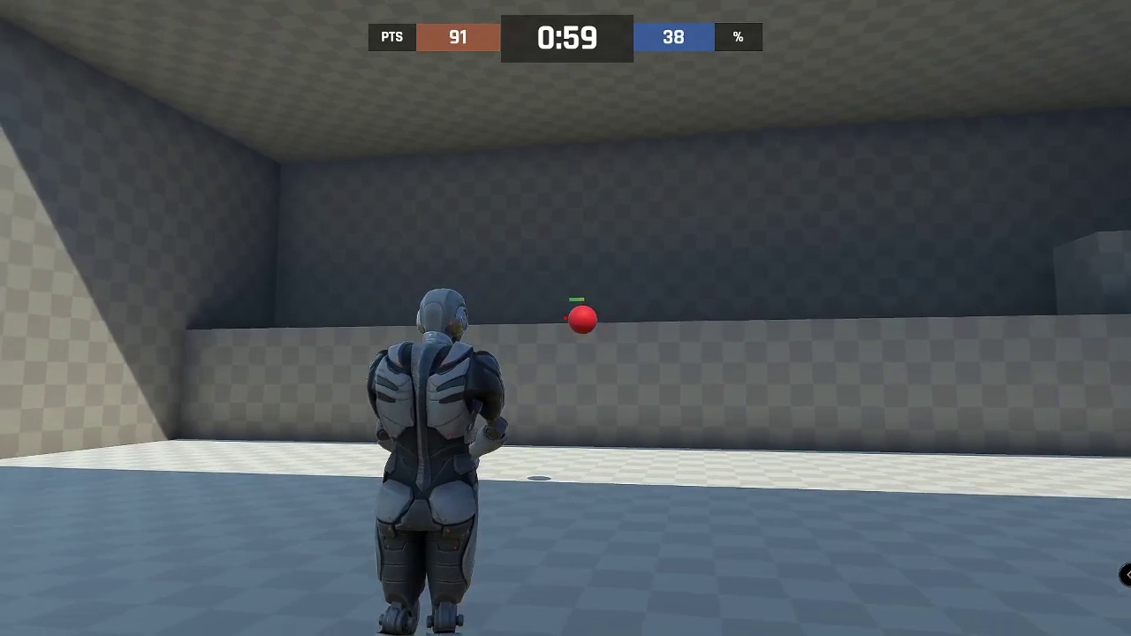
# - Start the custom Microshot round and shoot the first red and blue target orbs
pyautogui.click(566, 318)
pyautogui.click(566, 318)
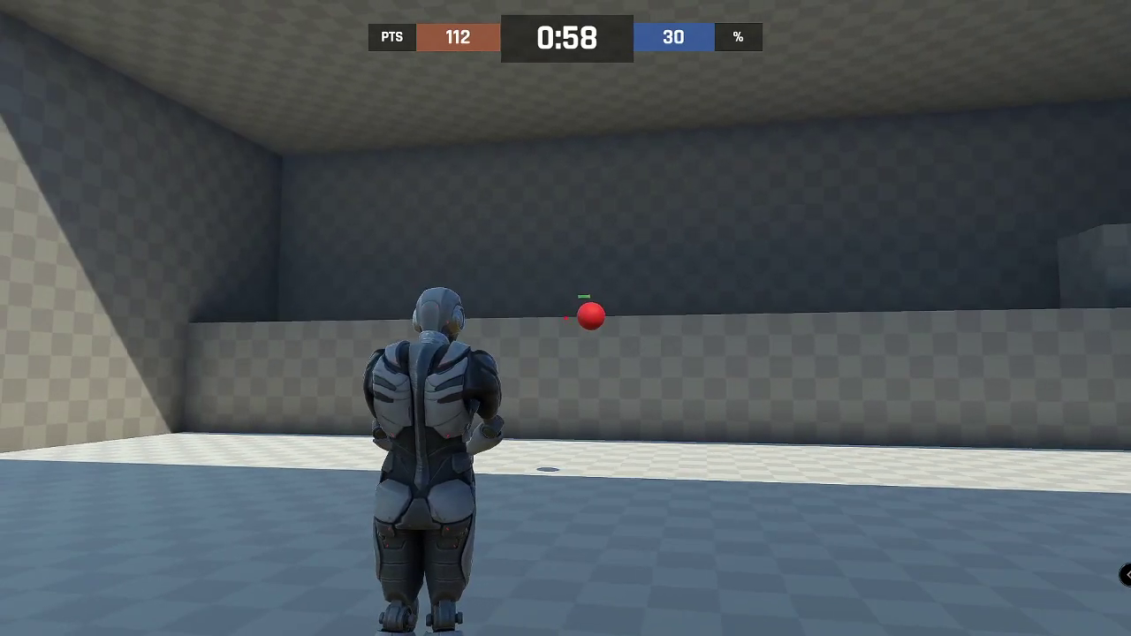
pyautogui.click(566, 318)
pyautogui.click(566, 318)
pyautogui.click(565, 318)
pyautogui.click(565, 318)
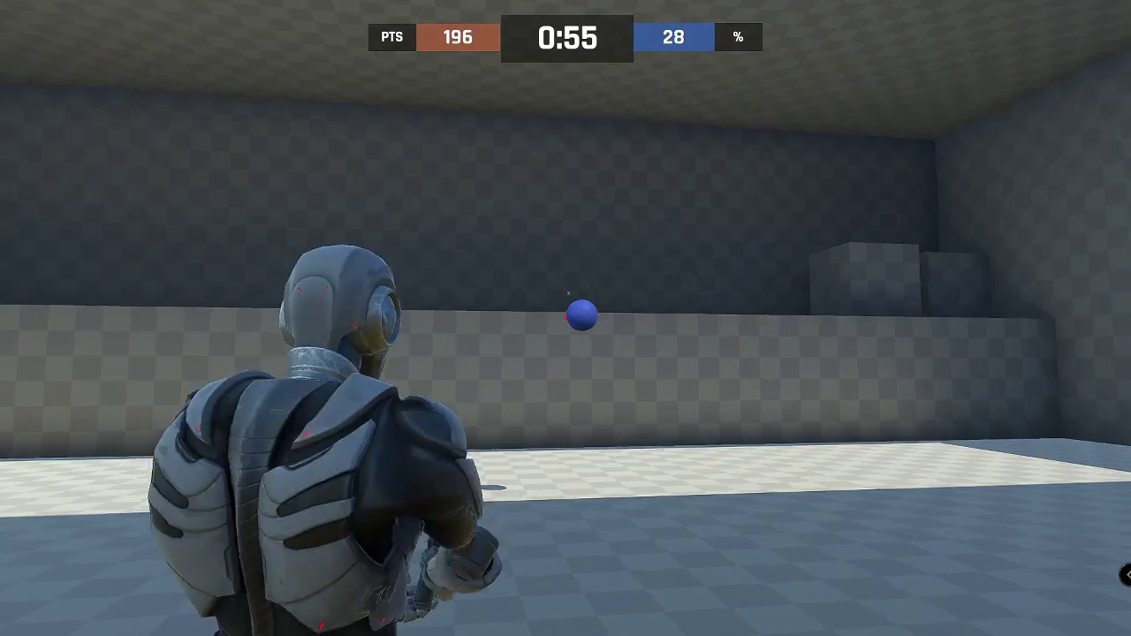
pyautogui.click(565, 318)
pyautogui.click(566, 318)
pyautogui.click(566, 318)
pyautogui.click(566, 318)
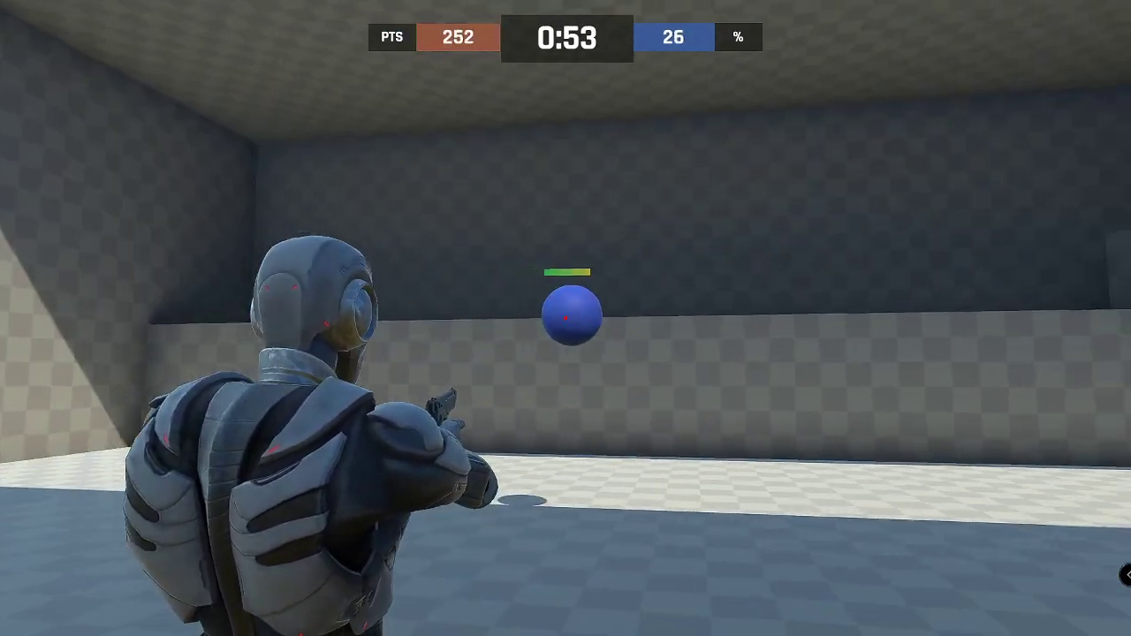
pyautogui.click(565, 318)
pyautogui.click(565, 318)
pyautogui.click(565, 318)
pyautogui.click(566, 318)
pyautogui.click(566, 318)
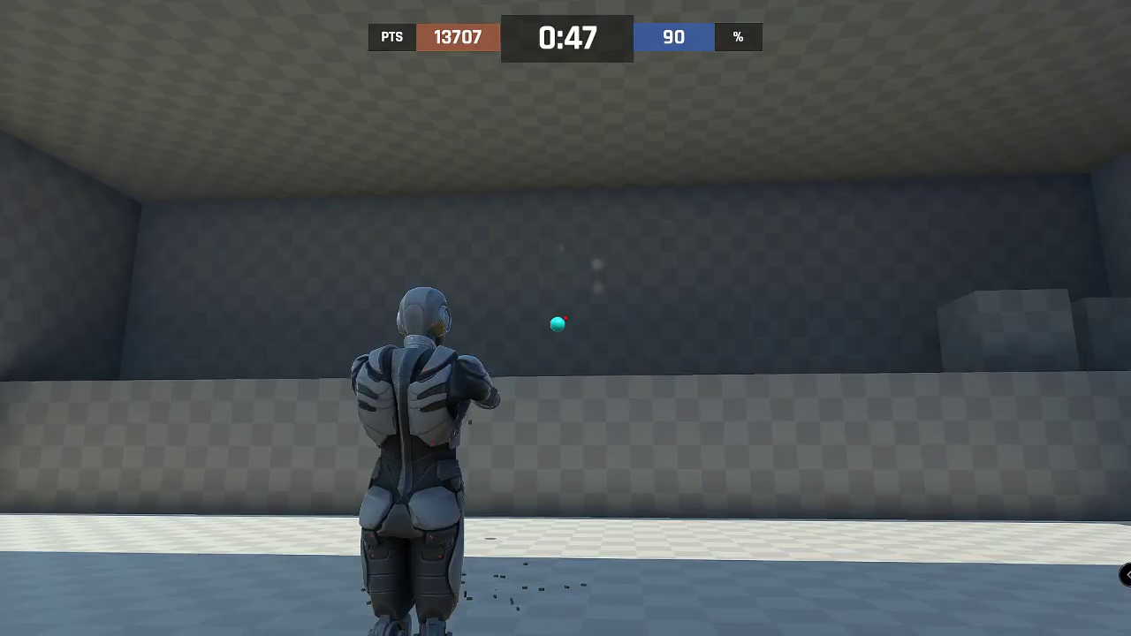
# - Shoot the small cyan targets, reaching 49,550 points at 89% accuracy
pyautogui.click(565, 318)
pyautogui.click(565, 318)
pyautogui.click(565, 318)
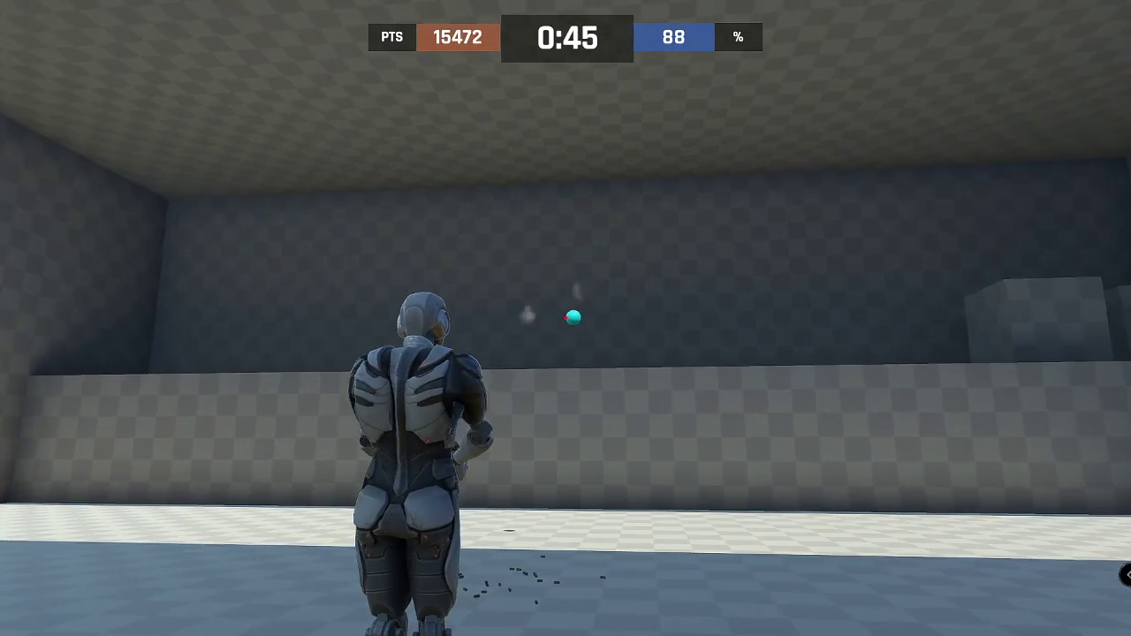
pyautogui.click(565, 318)
pyautogui.click(565, 318)
pyautogui.click(565, 318)
pyautogui.click(565, 318)
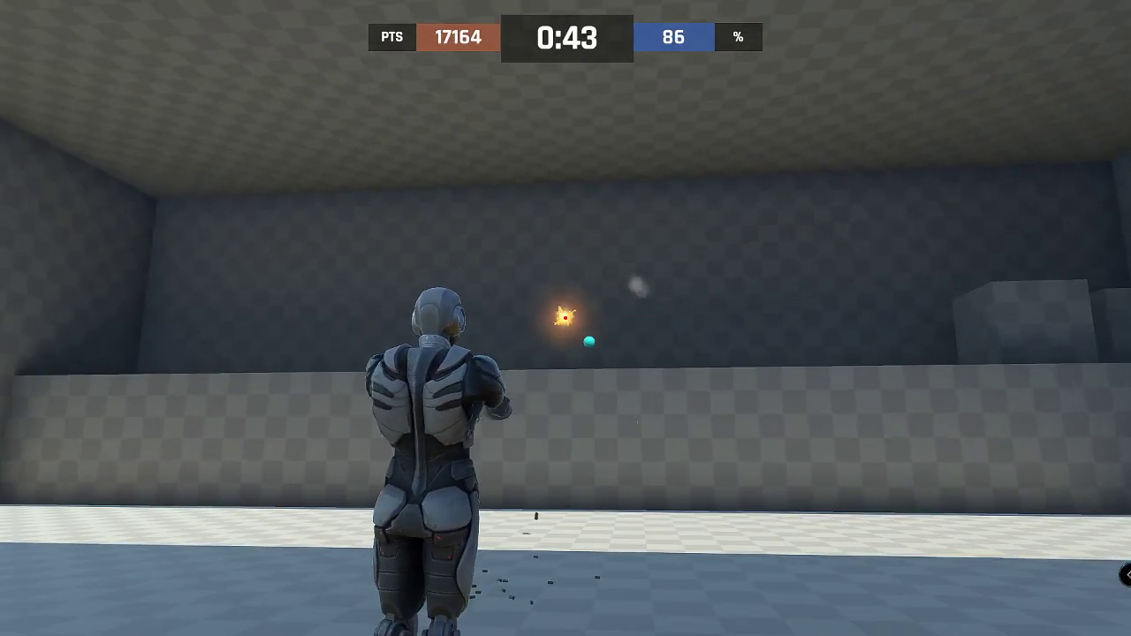
pyautogui.click(566, 318)
pyautogui.click(565, 318)
pyautogui.click(565, 318)
pyautogui.click(566, 318)
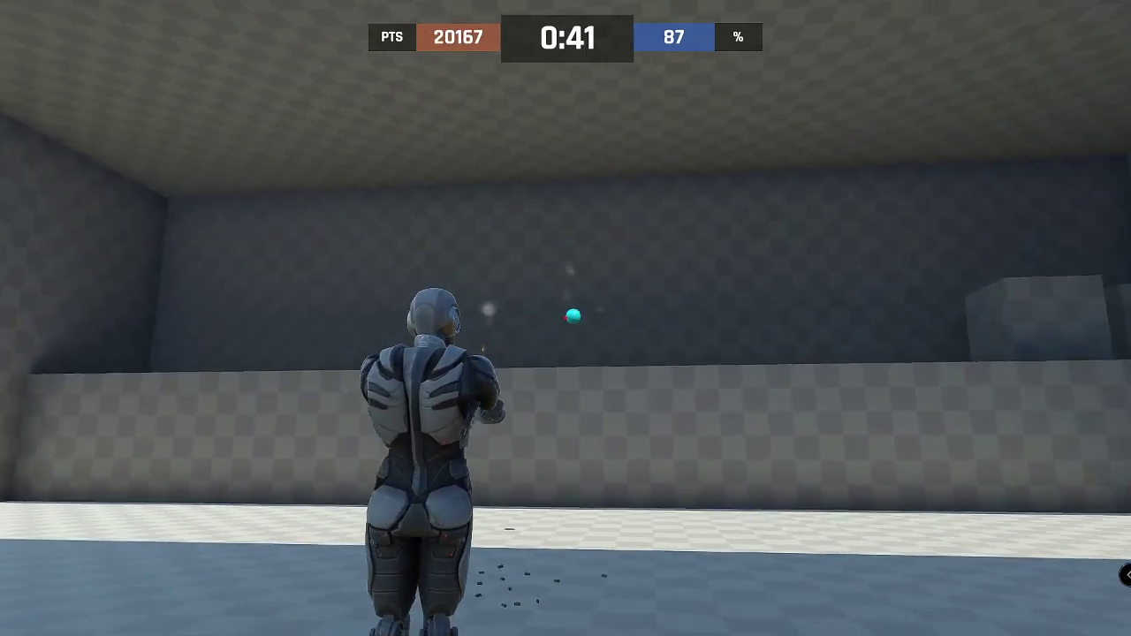
pyautogui.click(566, 318)
pyautogui.click(565, 318)
pyautogui.click(566, 318)
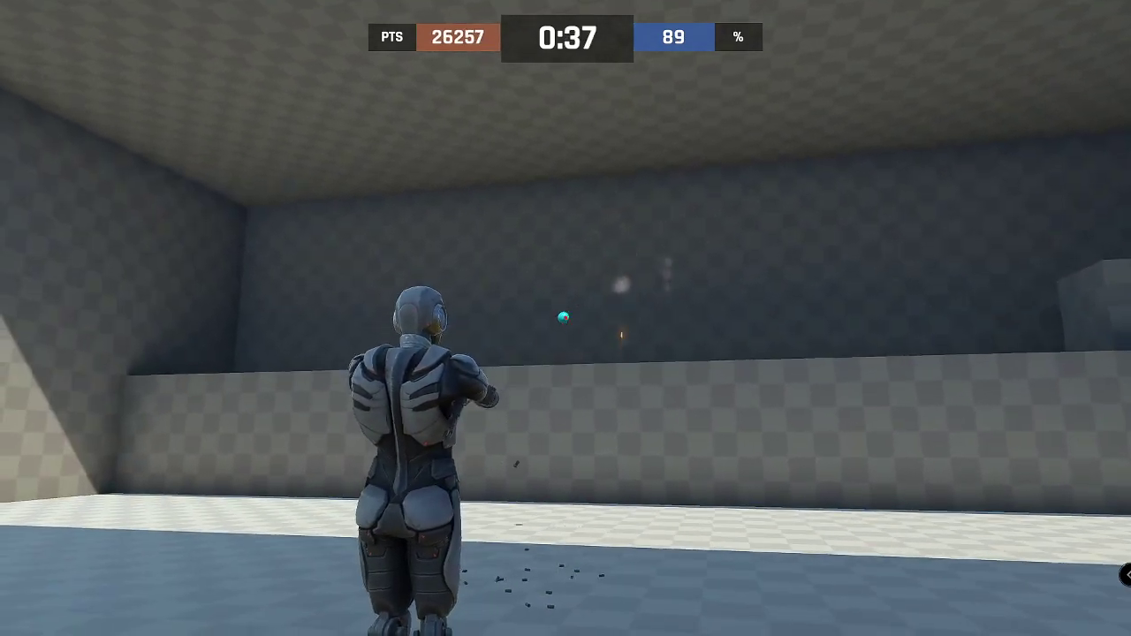
pyautogui.click(565, 319)
pyautogui.click(565, 318)
pyautogui.click(565, 318)
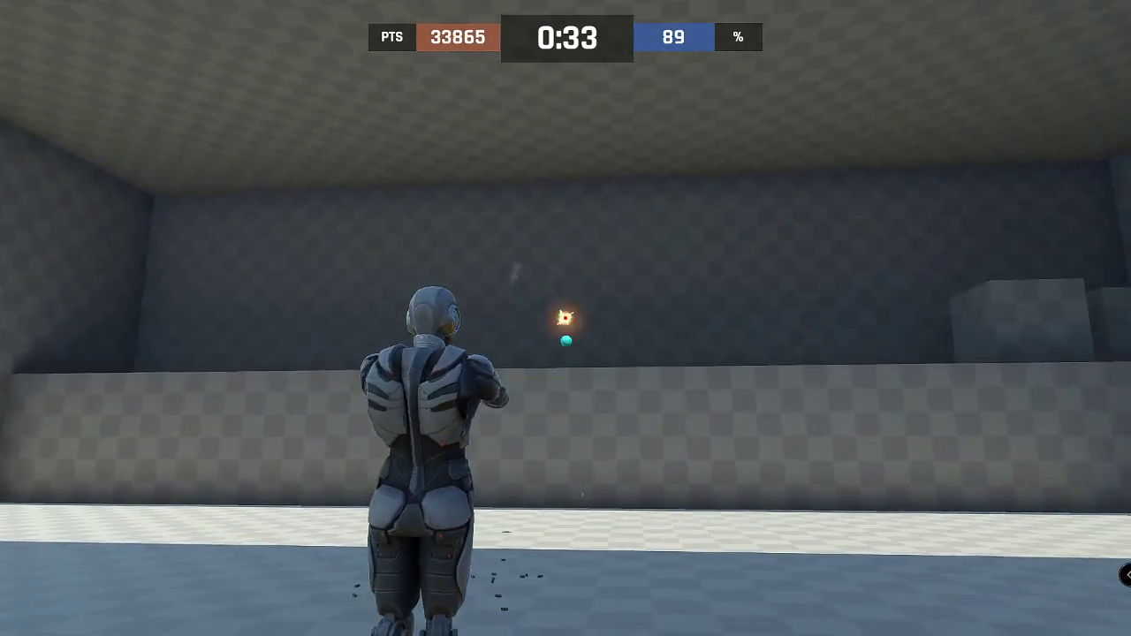
pyautogui.click(565, 318)
pyautogui.click(565, 318)
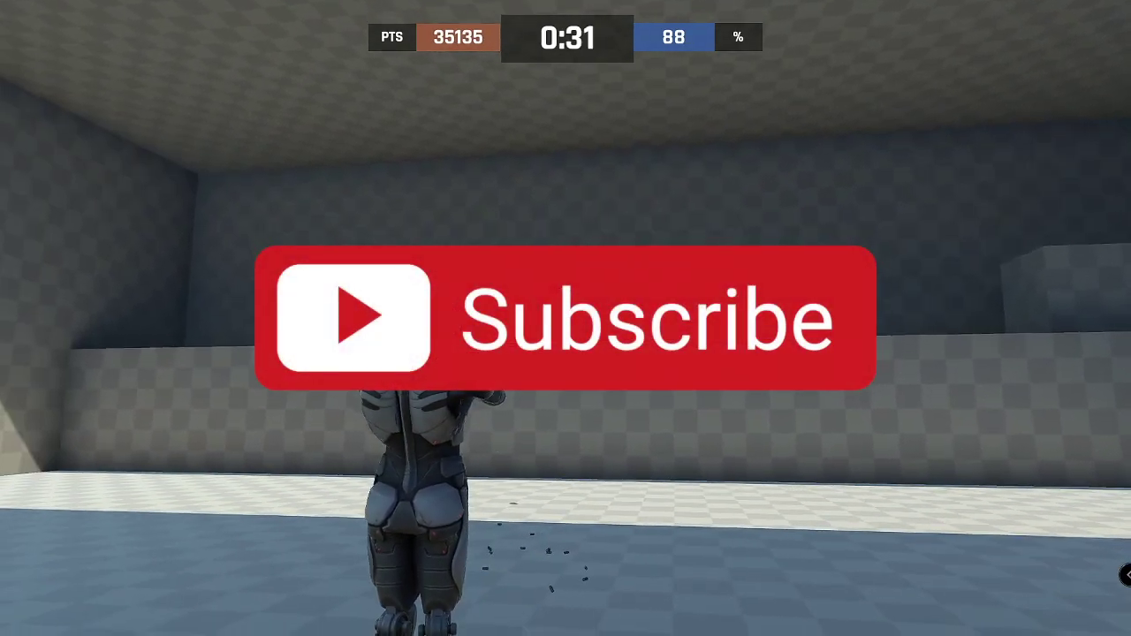
pyautogui.click(566, 318)
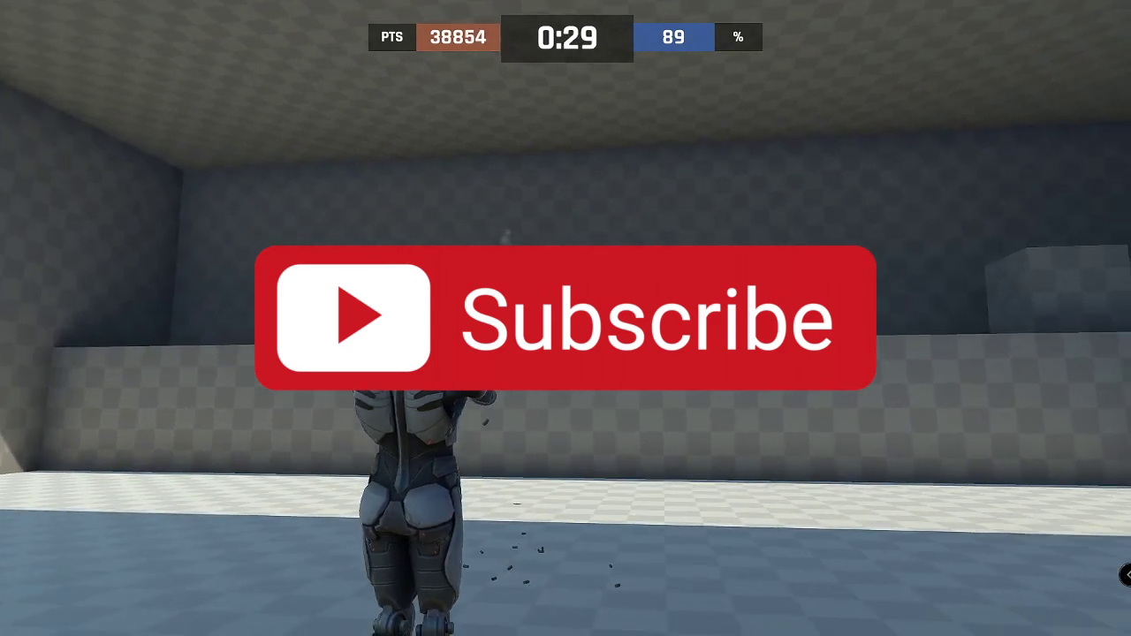
pyautogui.click(566, 318)
pyautogui.click(565, 318)
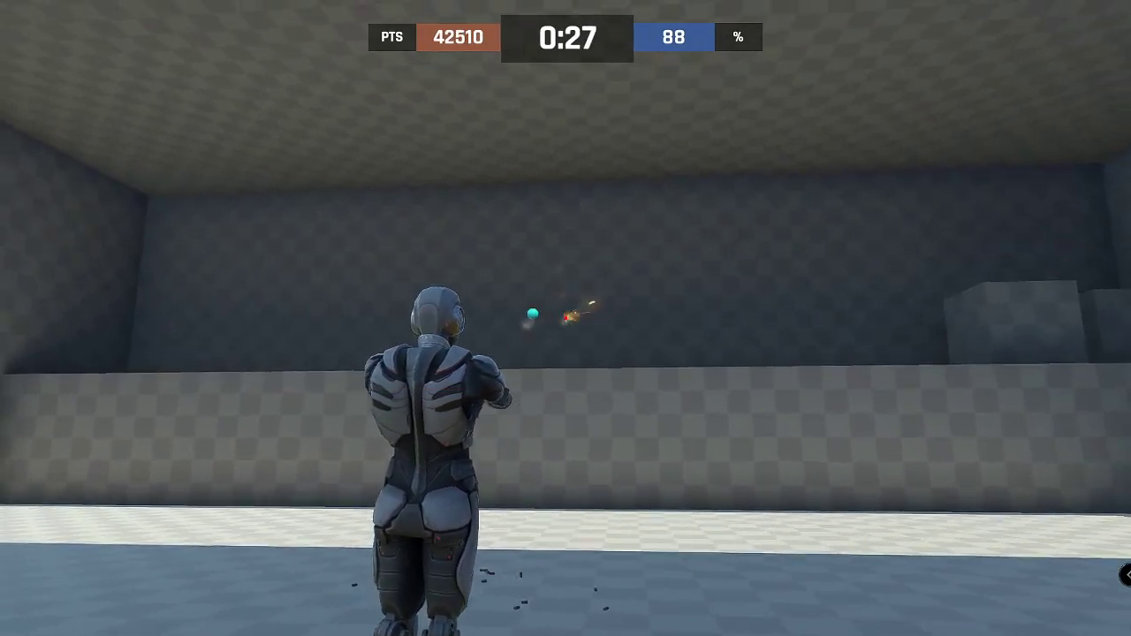
pyautogui.click(565, 318)
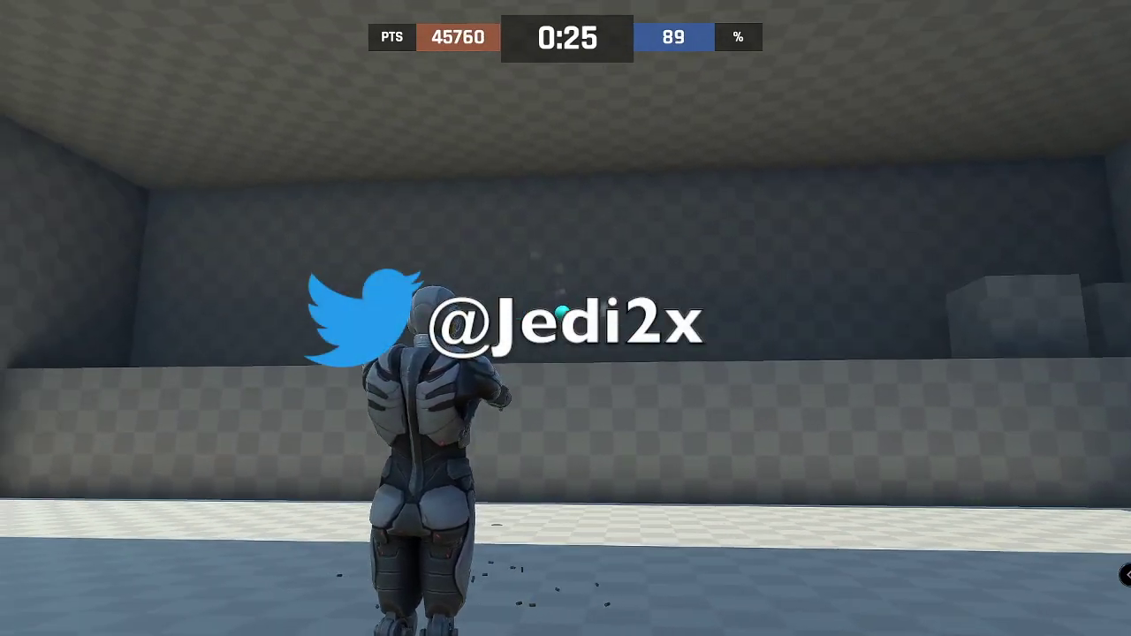
pyautogui.click(565, 318)
pyautogui.click(565, 318)
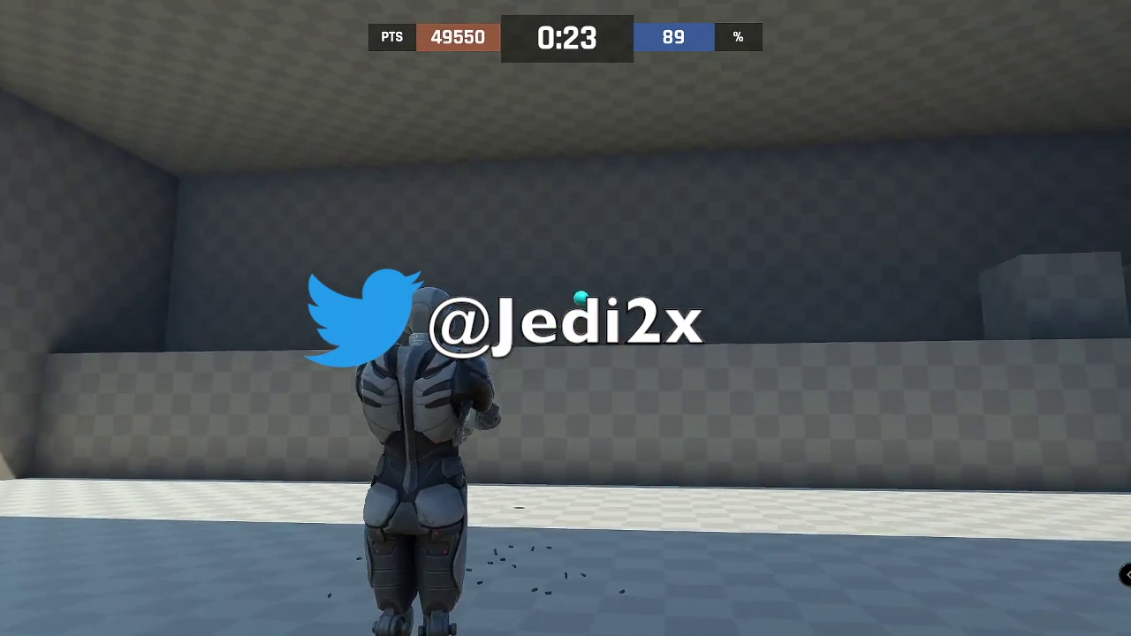